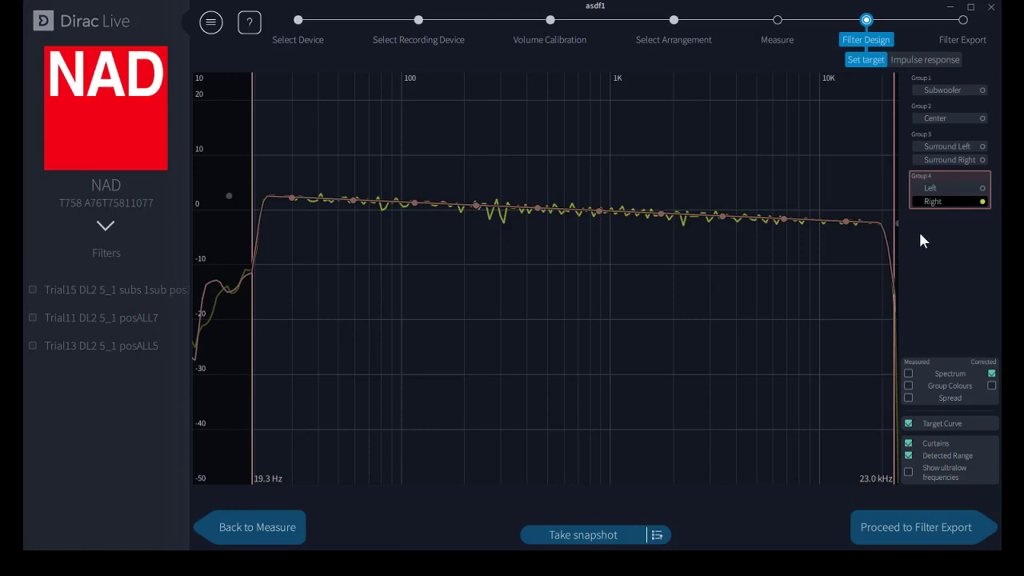
# - Turn on the Left speaker's curve in Group 4 so it overlays the Right curve
pyautogui.moveTo(727, 224)
pyautogui.click(918, 186)
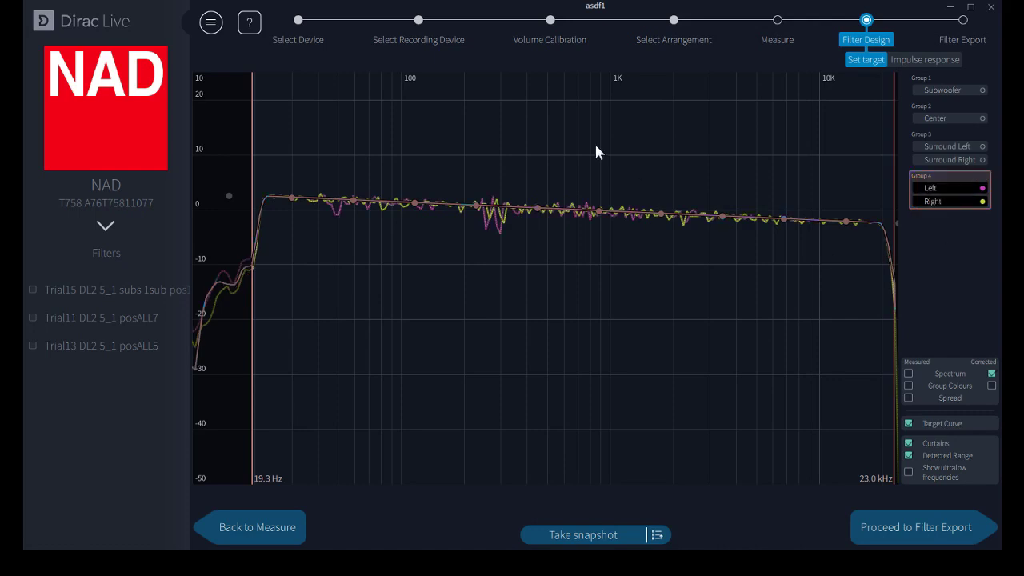
# - Save the current target curve for Group 4 via Save target curve > Group 4
pyautogui.click(210, 23)
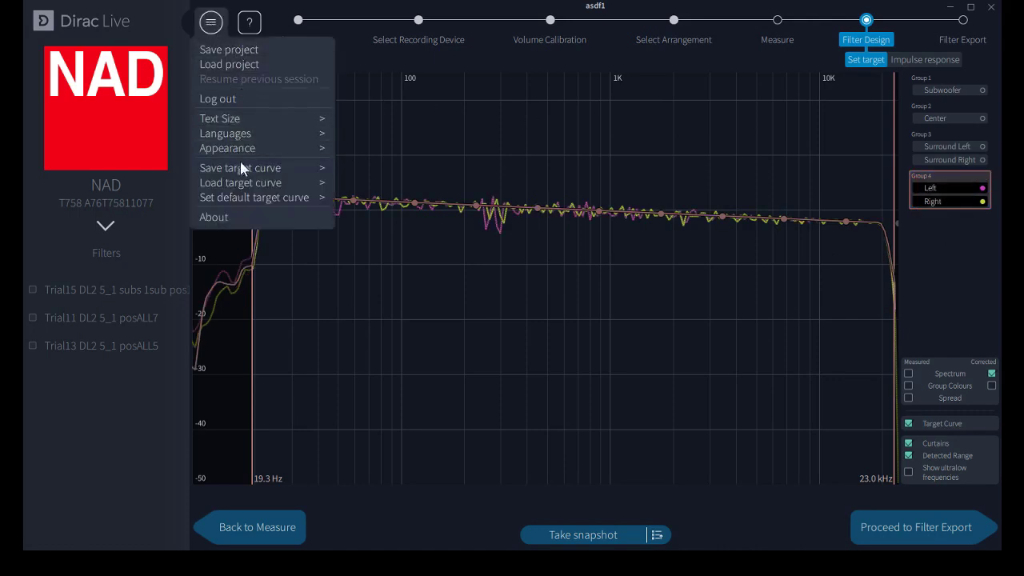
pyautogui.moveTo(240, 170)
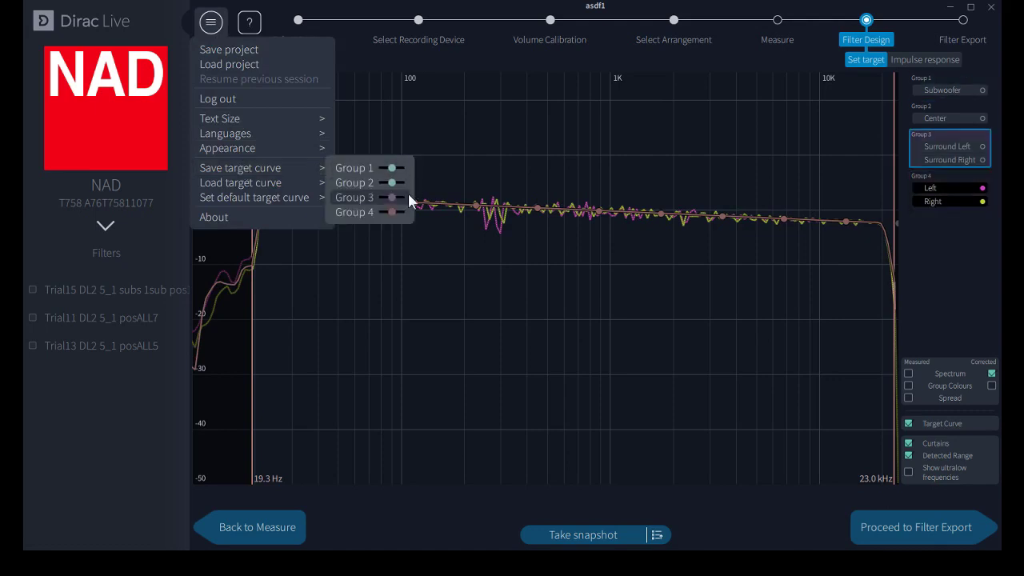
pyautogui.click(381, 211)
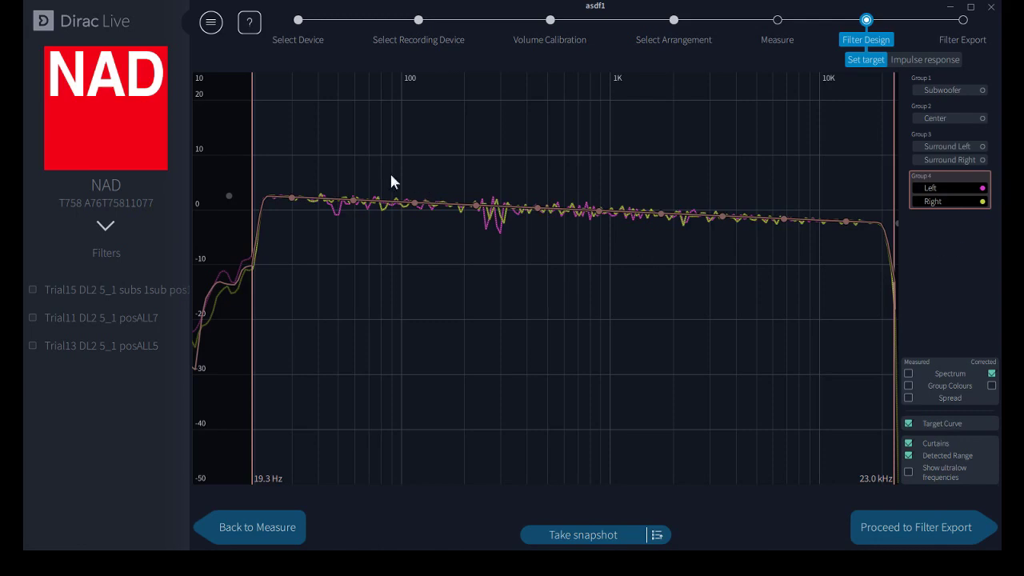
# - Load the saved flat-then-sloping target curve into Group 4
pyautogui.click(211, 23)
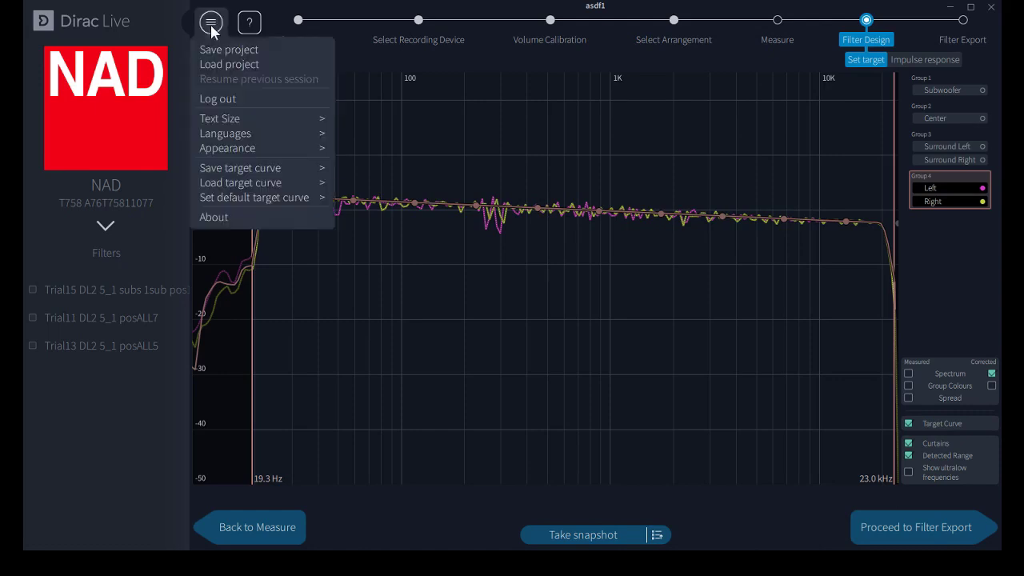
pyautogui.moveTo(258, 183)
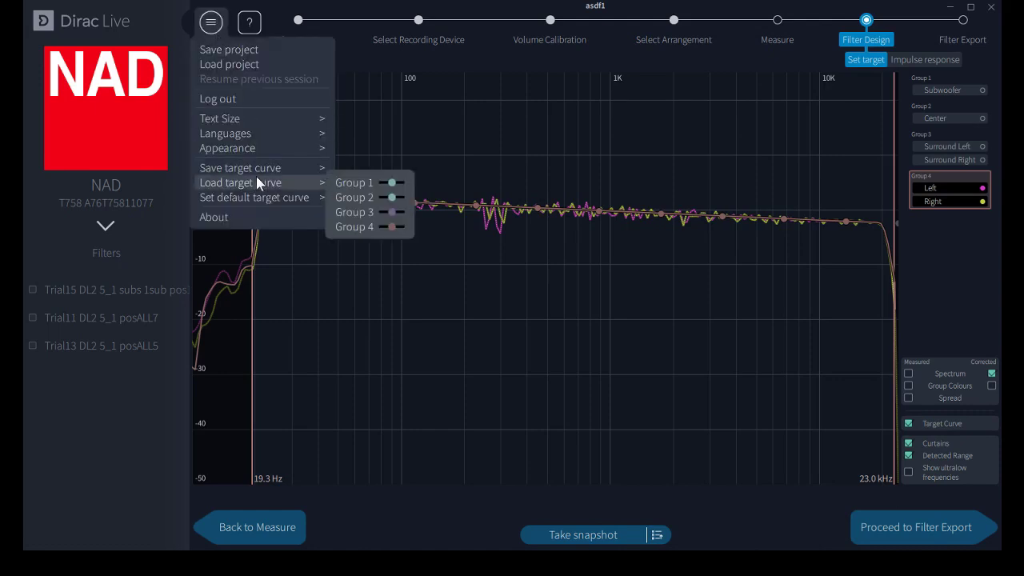
pyautogui.click(395, 228)
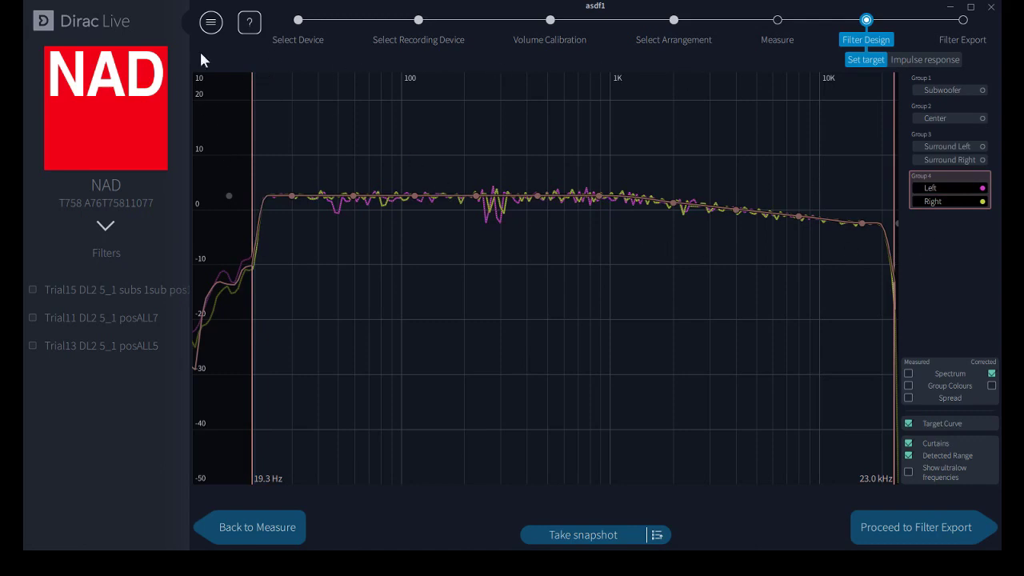
# - Load a saved Group 4 target curve, then undo to restore the steady downward tilt
pyautogui.click(211, 22)
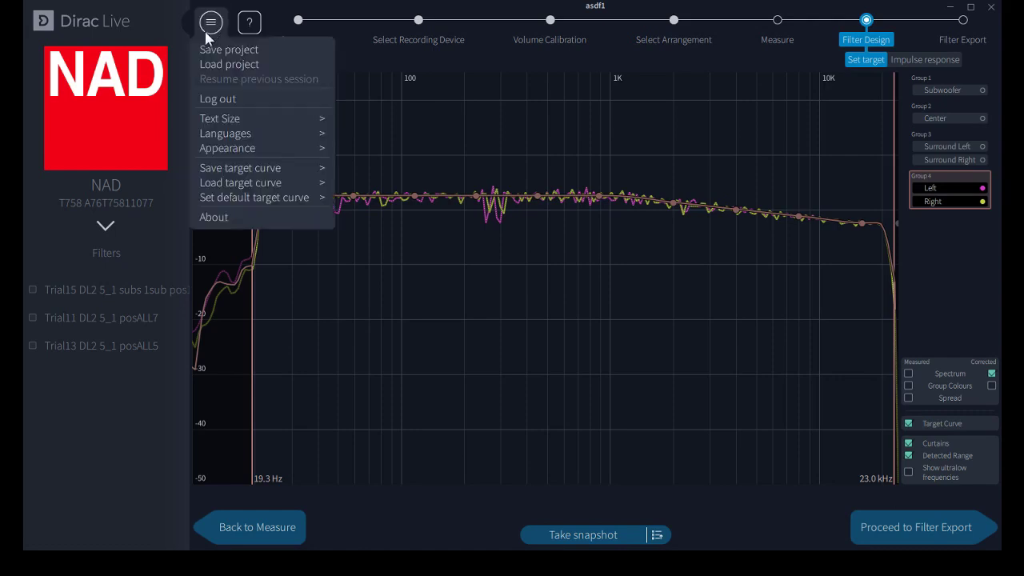
pyautogui.moveTo(233, 178)
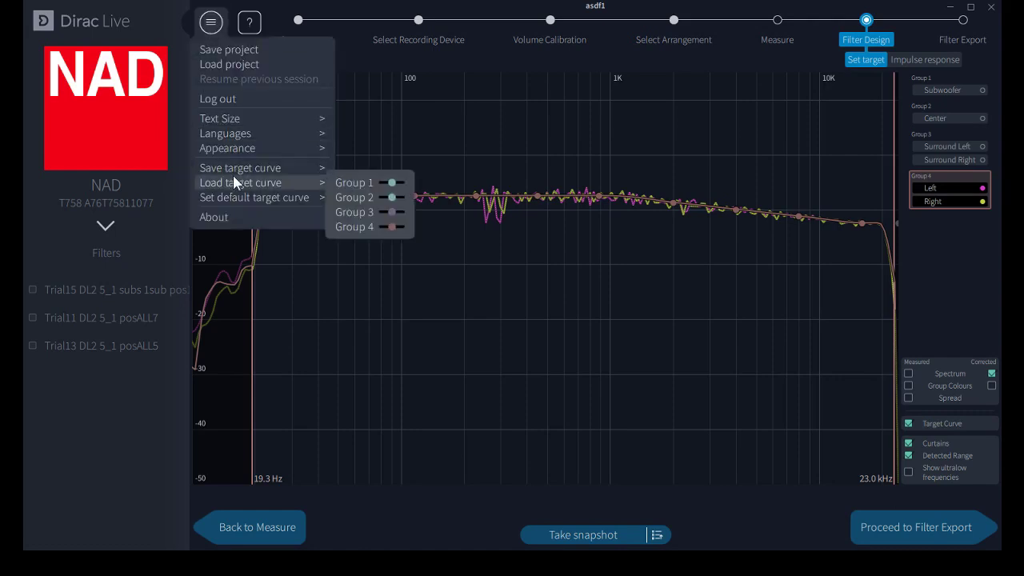
pyautogui.click(360, 227)
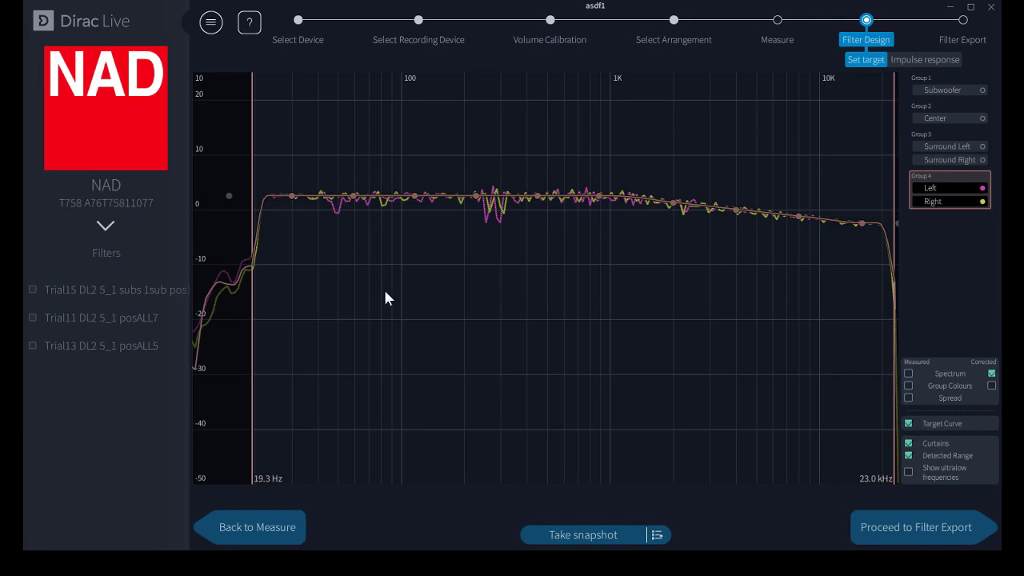
pyautogui.hotkey('ctrl', 'z')
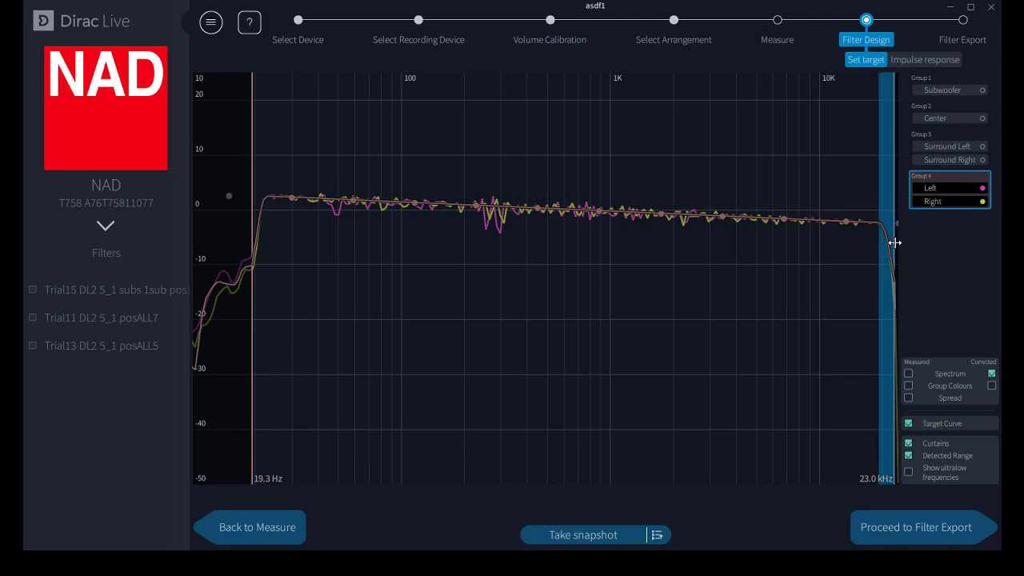
# - Move the upper correction limit down to 767 Hz, then back up to 24.0 kHz
pyautogui.moveTo(894, 243); pyautogui.dragTo(577, 221)
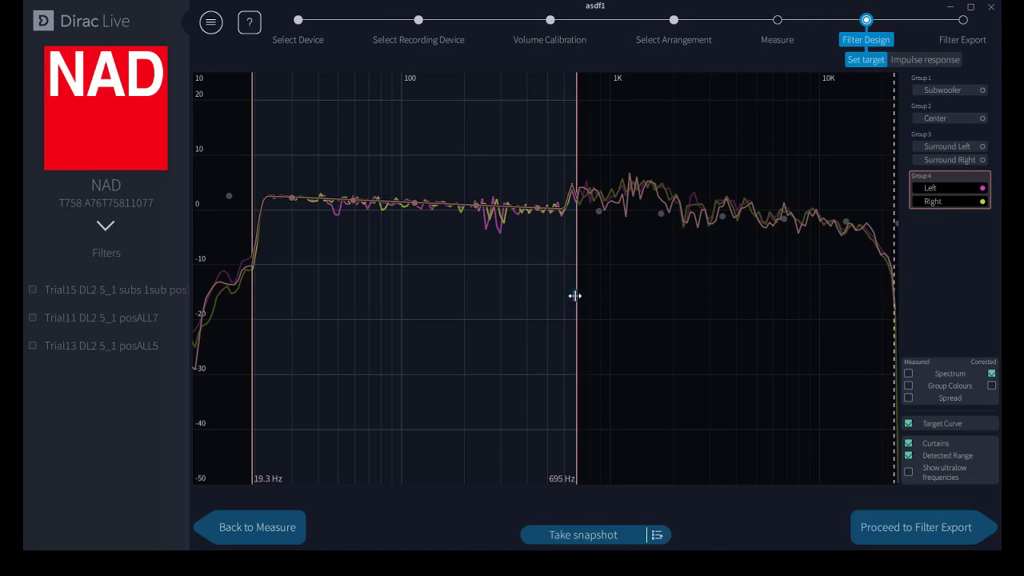
pyautogui.moveTo(576, 295); pyautogui.dragTo(940, 289)
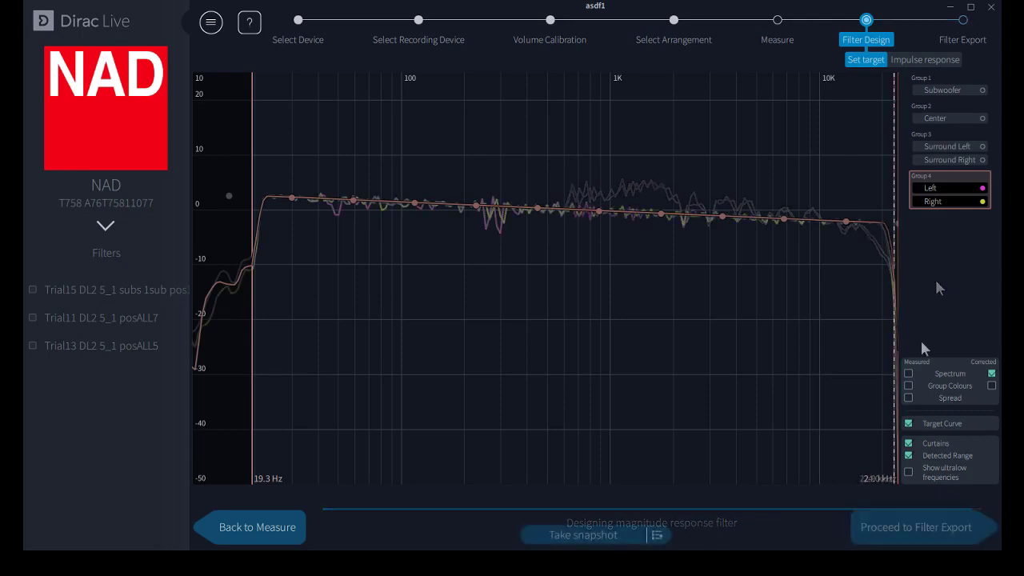
pyautogui.click(909, 444)
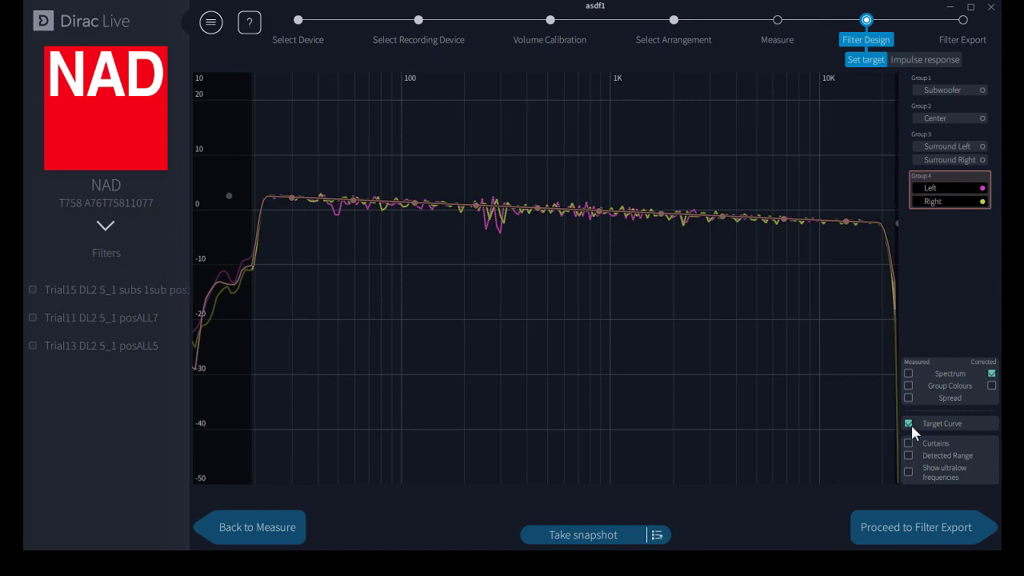
pyautogui.click(909, 423)
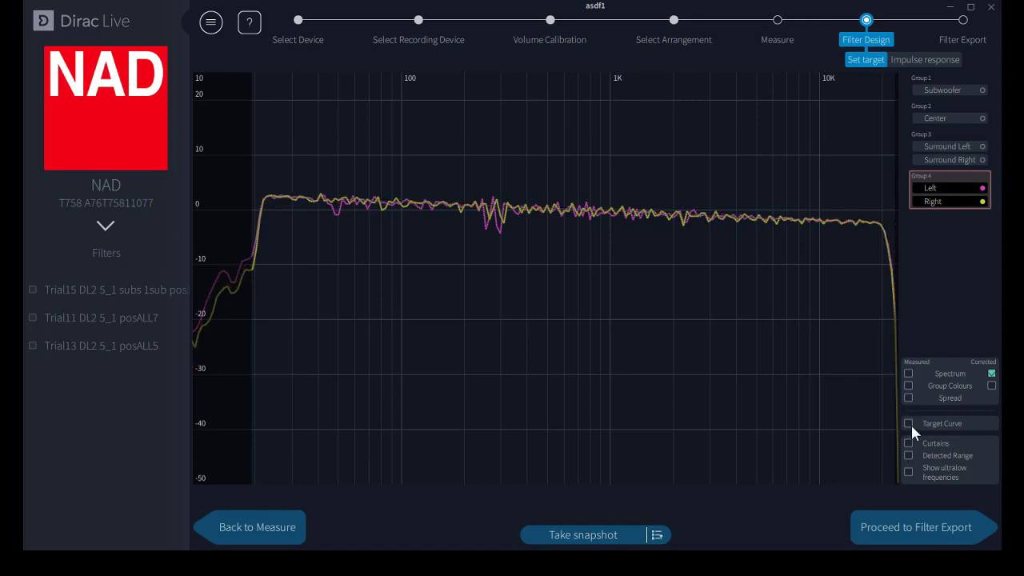
pyautogui.click(911, 425)
pyautogui.click(909, 444)
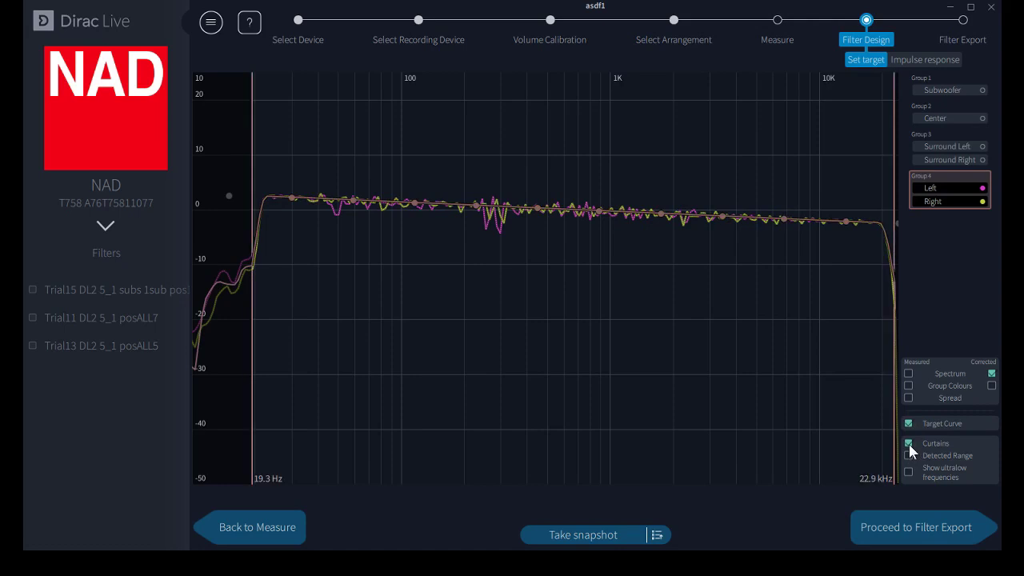
pyautogui.click(908, 456)
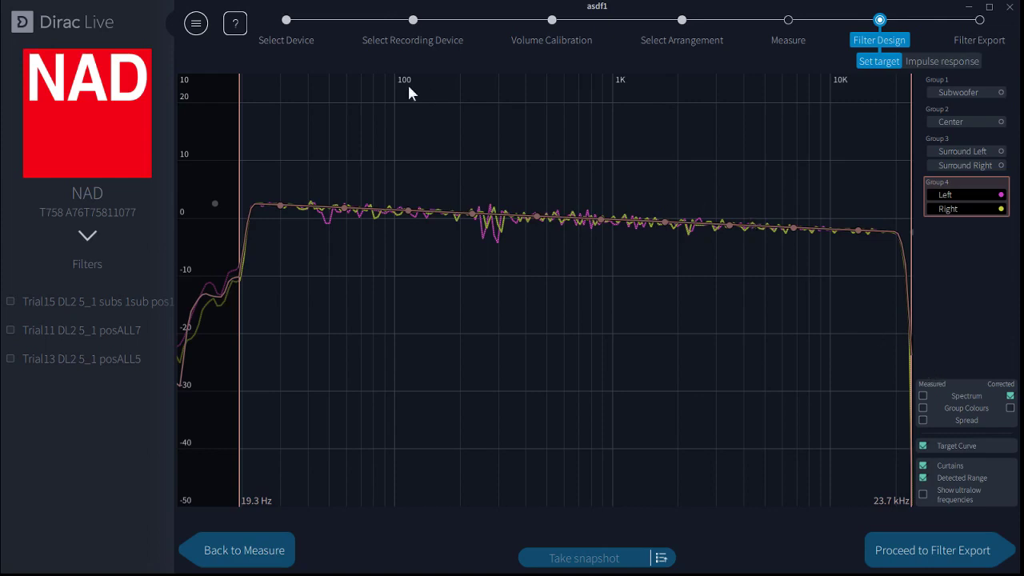
# - Collapse and restore the sidebar, then show ultralow frequencies down to 1 Hz
pyautogui.click(175, 24)
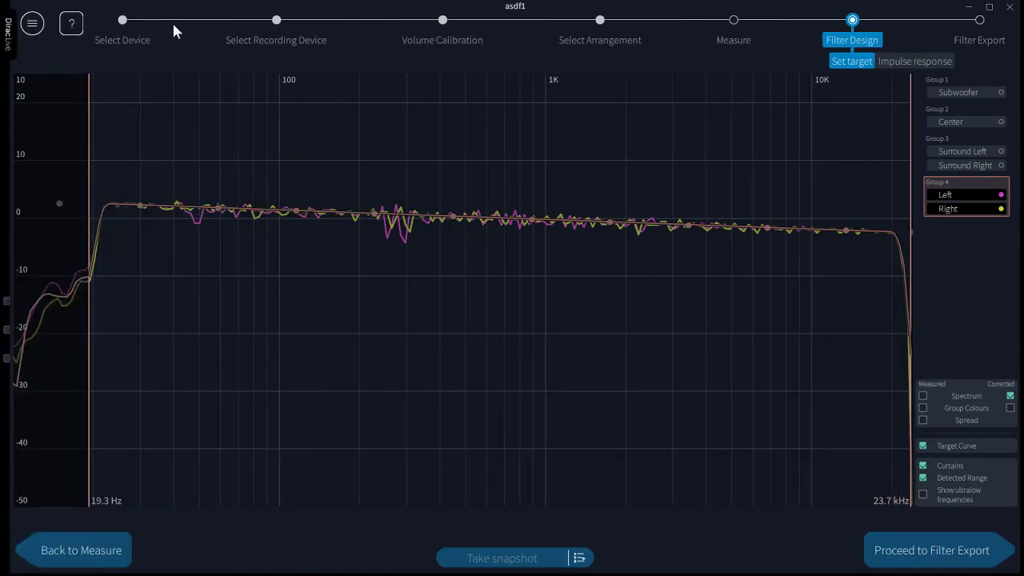
pyautogui.click(10, 42)
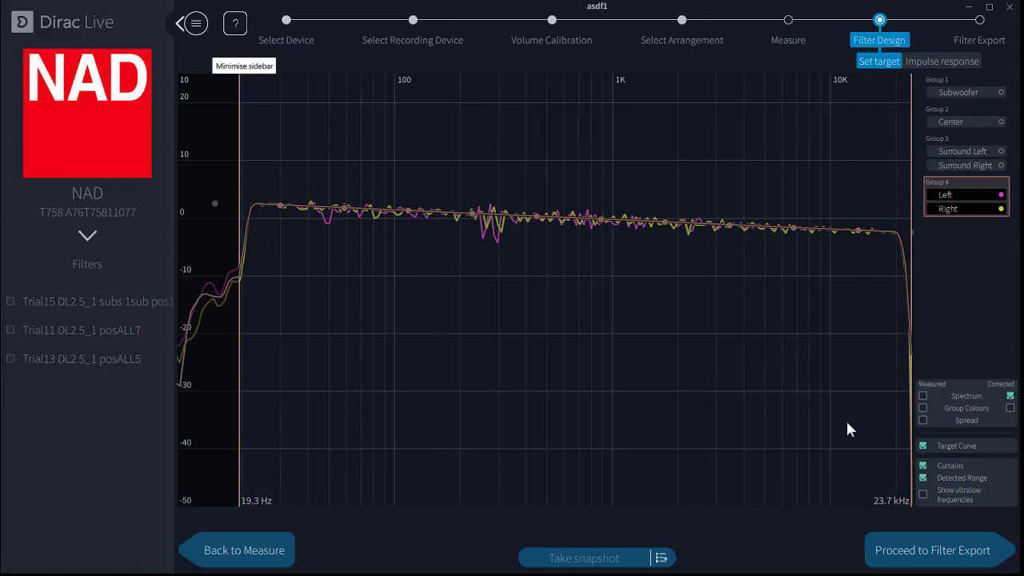
pyautogui.click(923, 493)
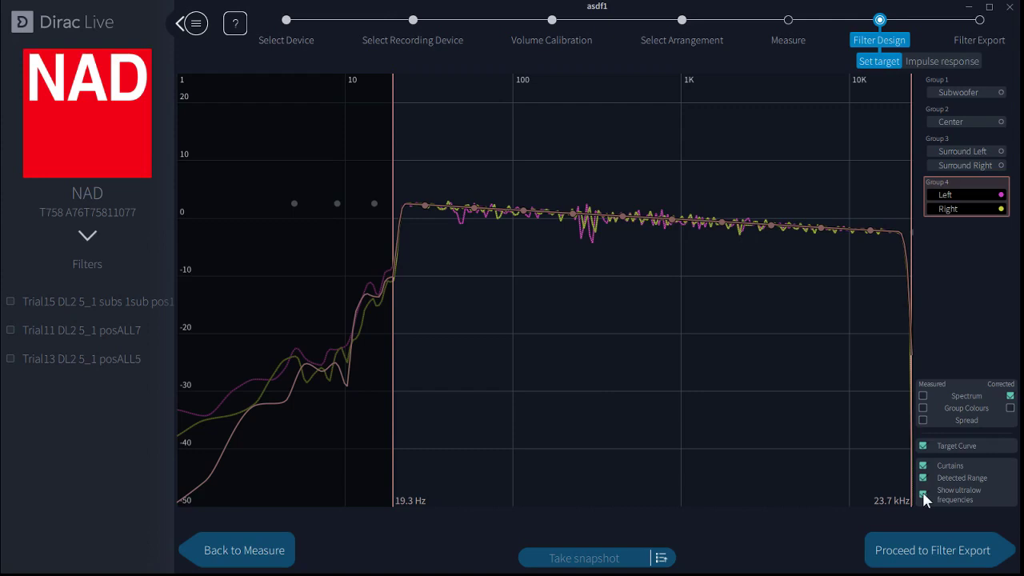
# - Hide ultralow frequencies and cap the Group 4 correction at 2.37 kHz
pyautogui.click(923, 494)
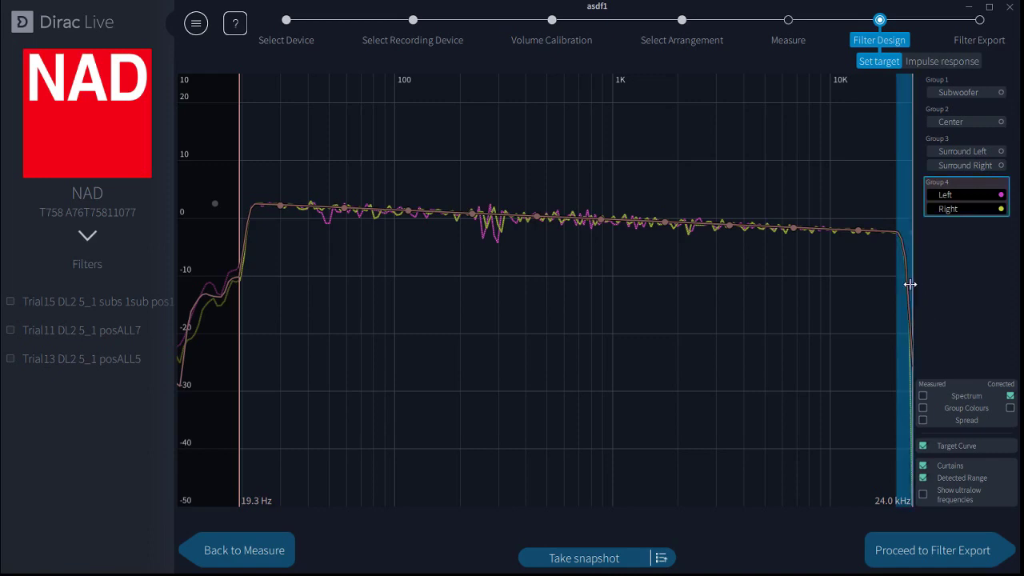
pyautogui.moveTo(911, 283); pyautogui.dragTo(693, 284)
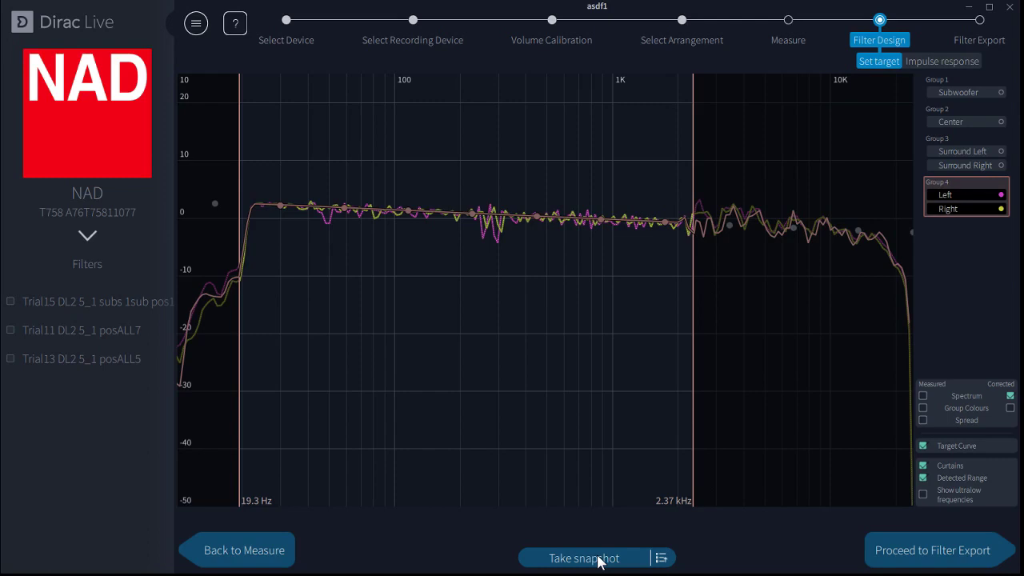
# - Take a snapshot of the filter design and rename the 23:56 snapshot to 'test'
pyautogui.click(598, 560)
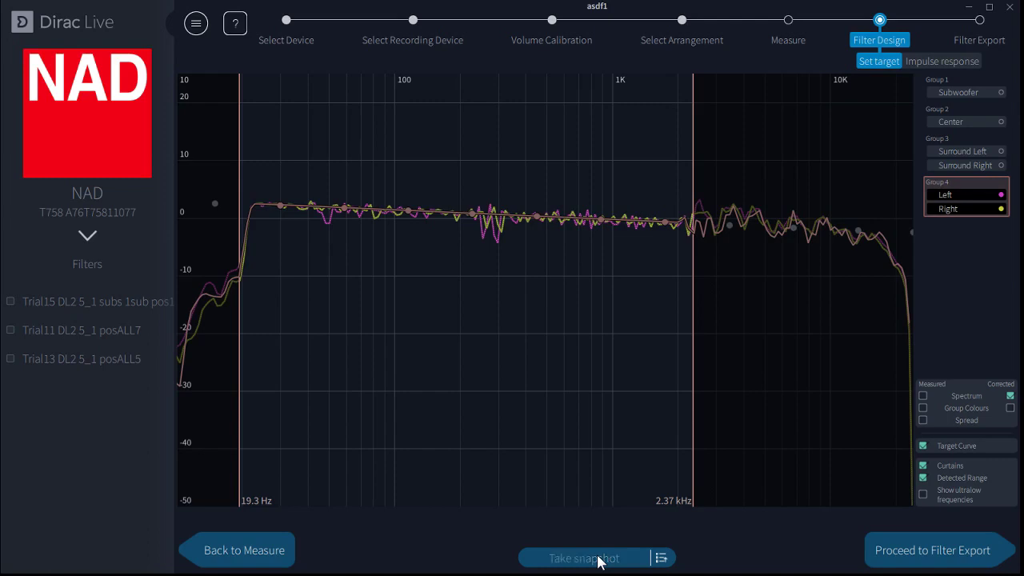
pyautogui.click(661, 559)
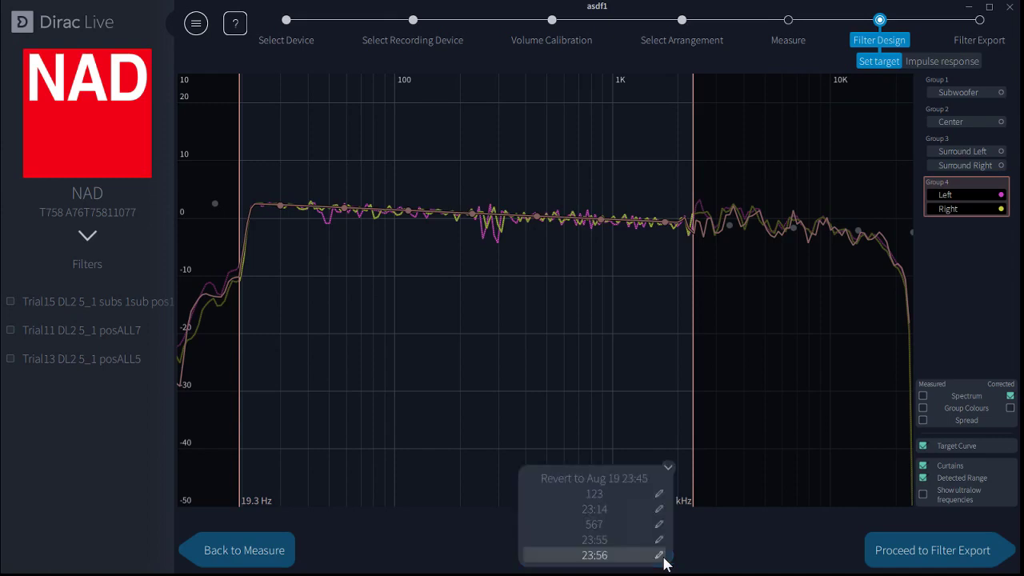
pyautogui.click(657, 557)
pyautogui.write('test')
pyautogui.press('Return')
# - Toggle the Measured Spectrum curves and highlight the Left, then Right, channel
pyautogui.click(922, 396)
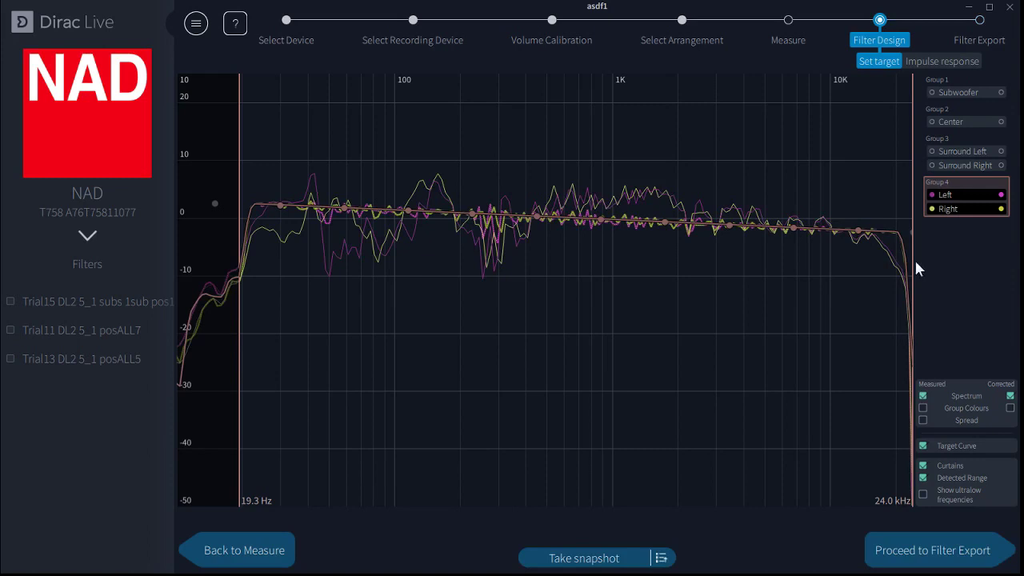
pyautogui.click(951, 195)
pyautogui.press('Down')
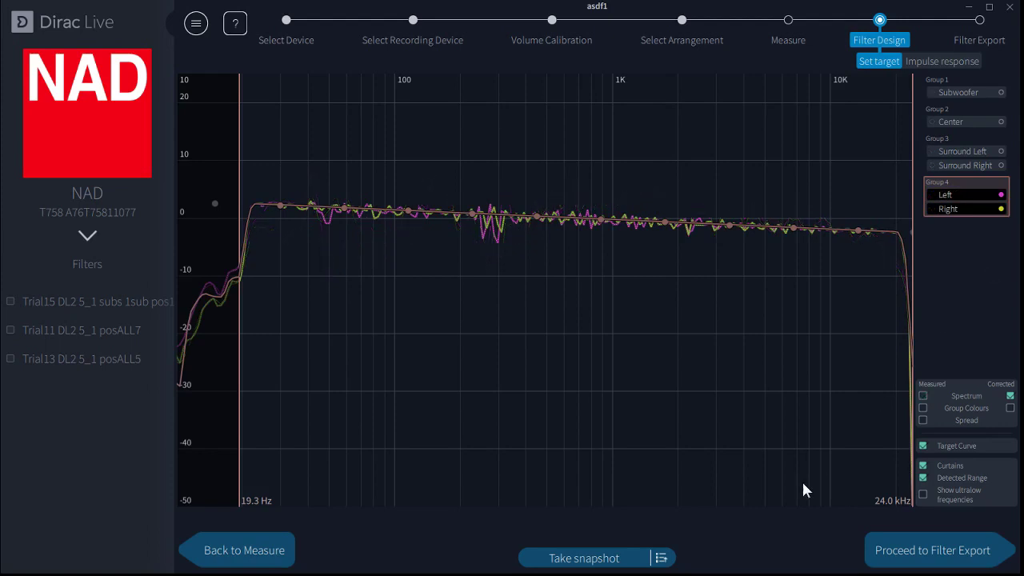
pyautogui.click(661, 557)
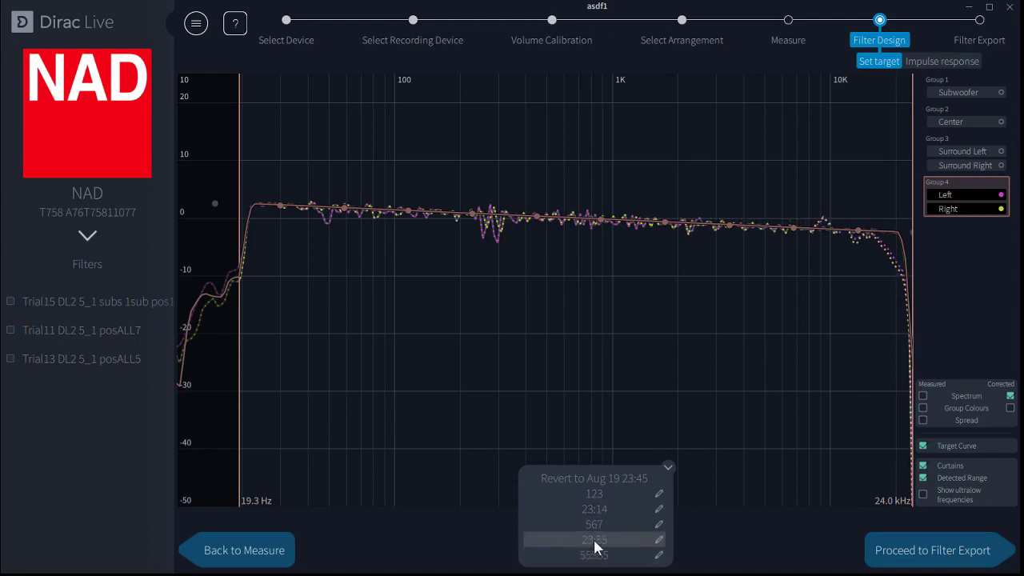
# - Revert to the 23:55 snapshot, then to the 55555 snapshot
pyautogui.click(594, 541)
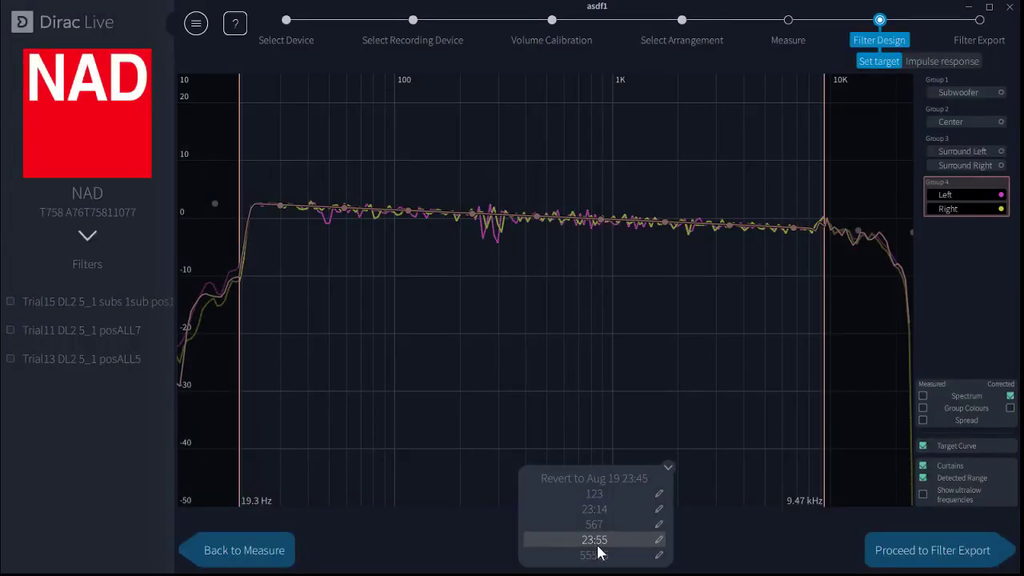
pyautogui.click(589, 556)
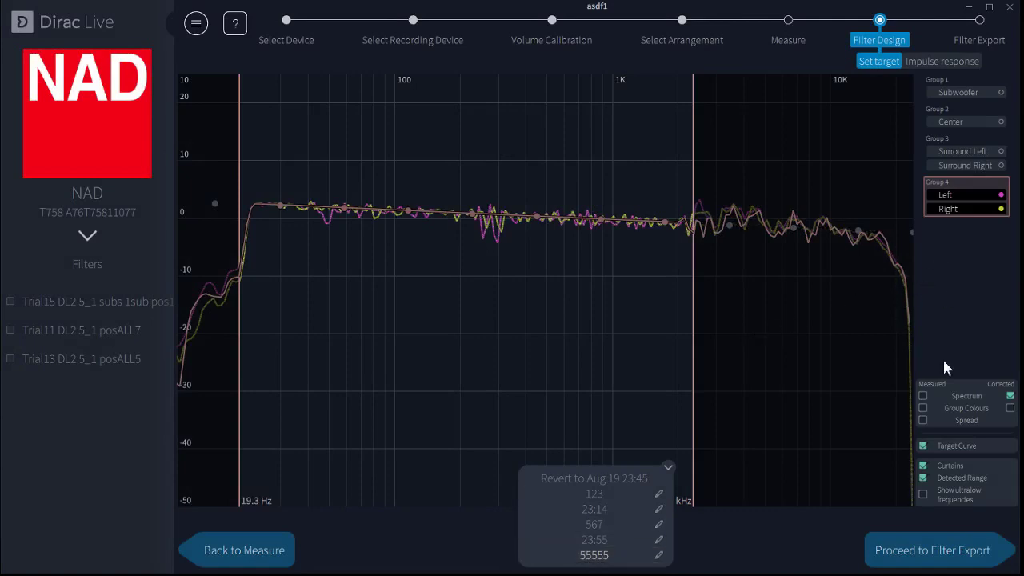
# - Turn on Measured Spectrum and briefly highlight the Right channel's curves in Group 4
pyautogui.click(923, 396)
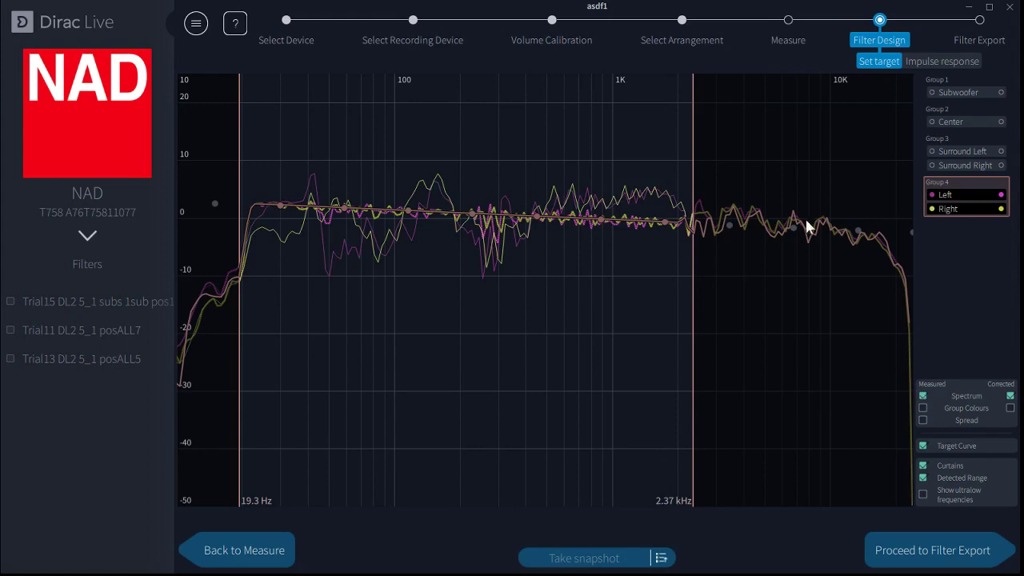
pyautogui.click(615, 198)
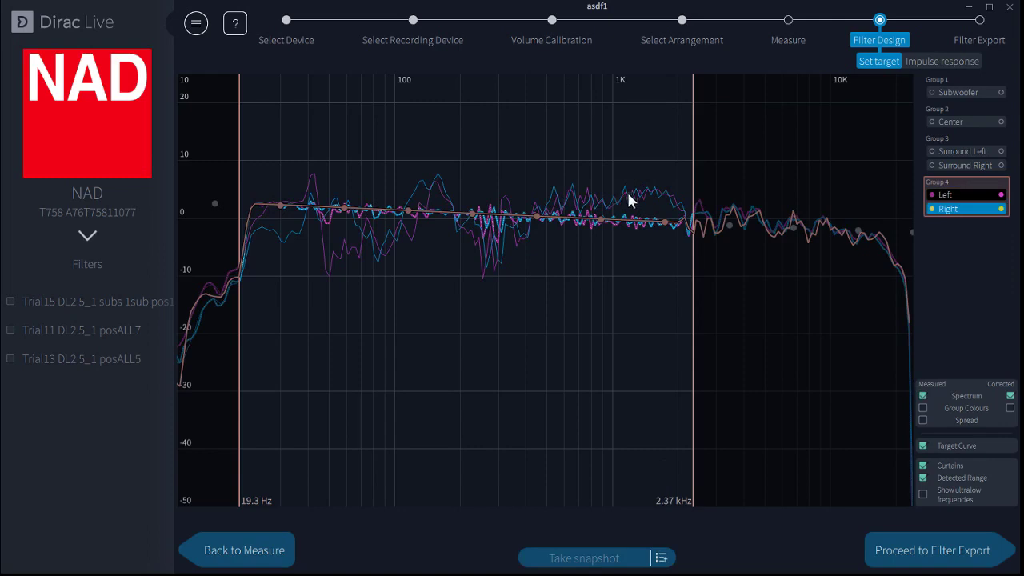
pyautogui.click(626, 192)
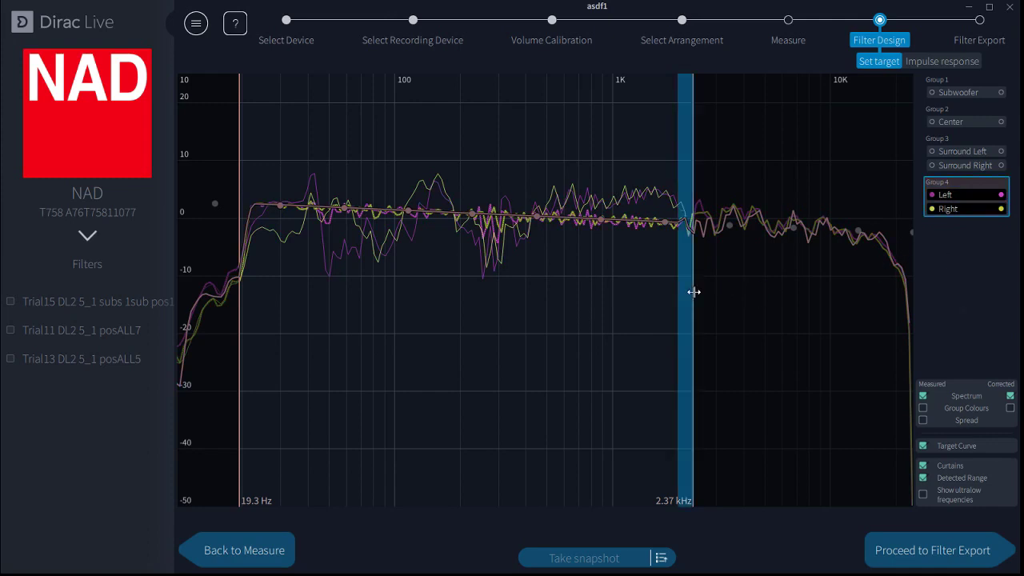
# - Drag the upper correction limit from 2.37 kHz out to 24.0 kHz
pyautogui.moveTo(693, 290); pyautogui.dragTo(914, 284)
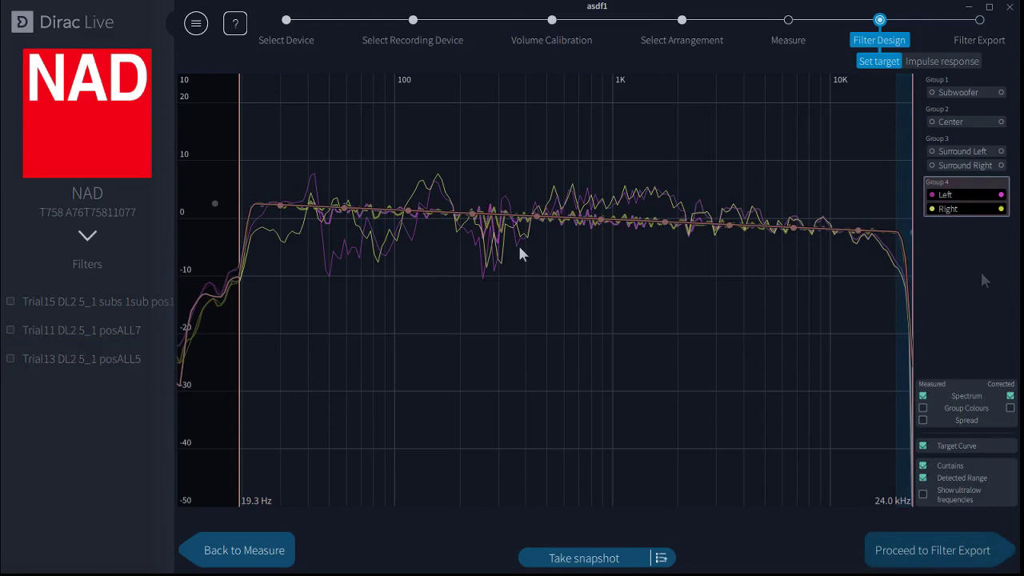
pyautogui.scroll(5, 520, 254)
pyautogui.scroll(2, 512, 244)
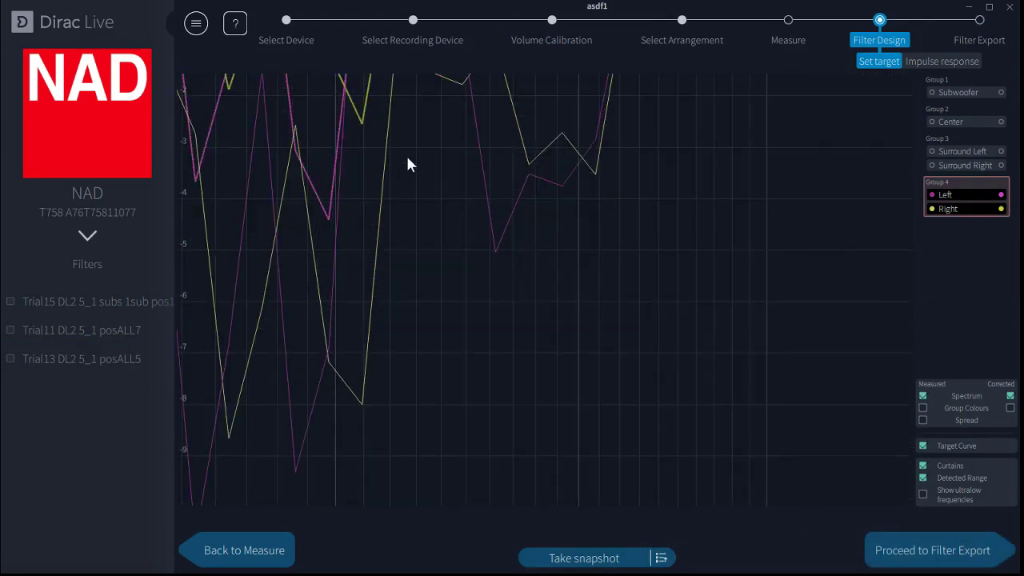
pyautogui.scroll(-6, 406, 153)
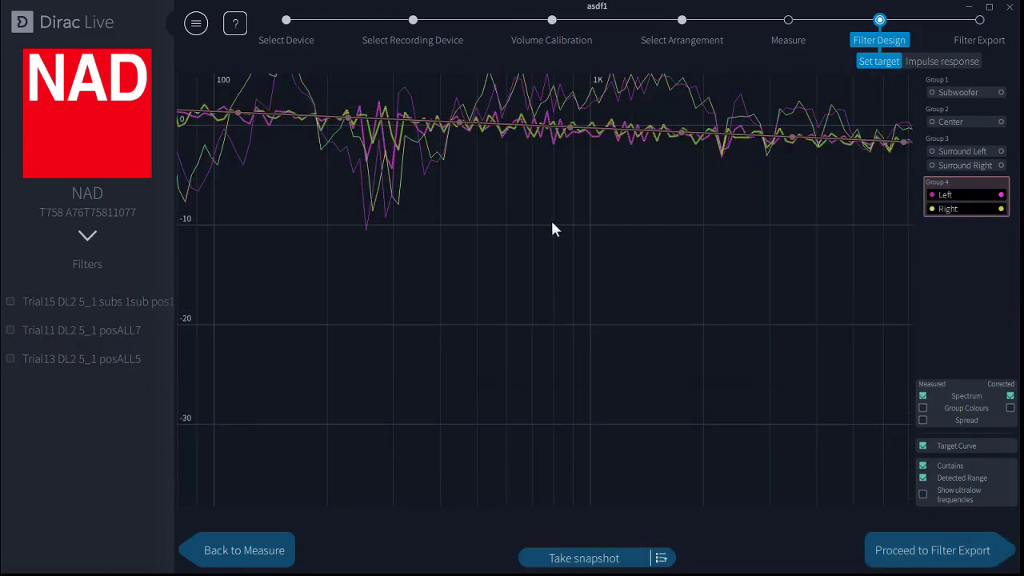
pyautogui.scroll(-4, 548, 225)
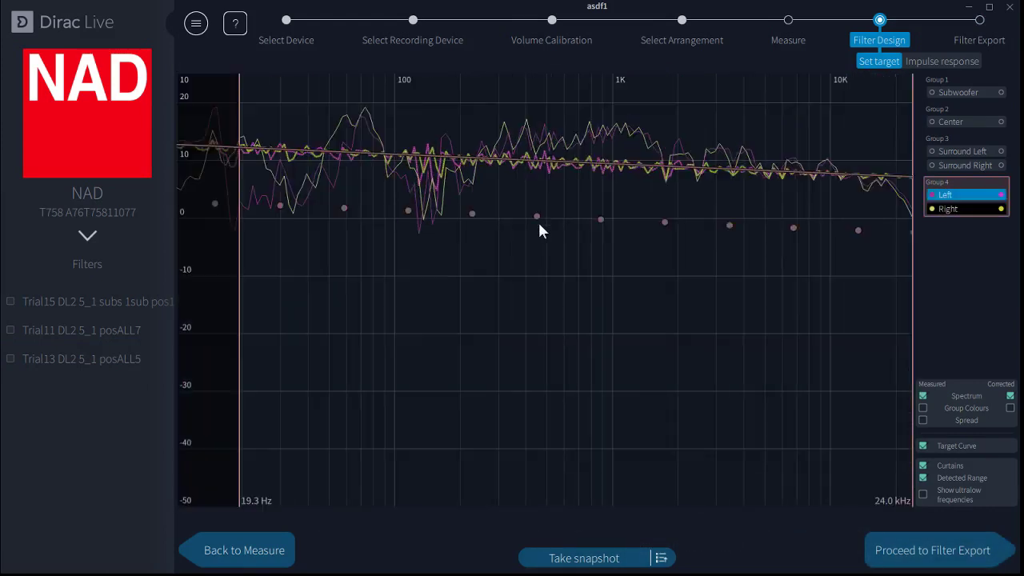
pyautogui.scroll(5, 592, 179)
# - Reset the graph zoom so the full 19.3 Hz–24.0 kHz correction range shows
pyautogui.rightClick(592, 184)
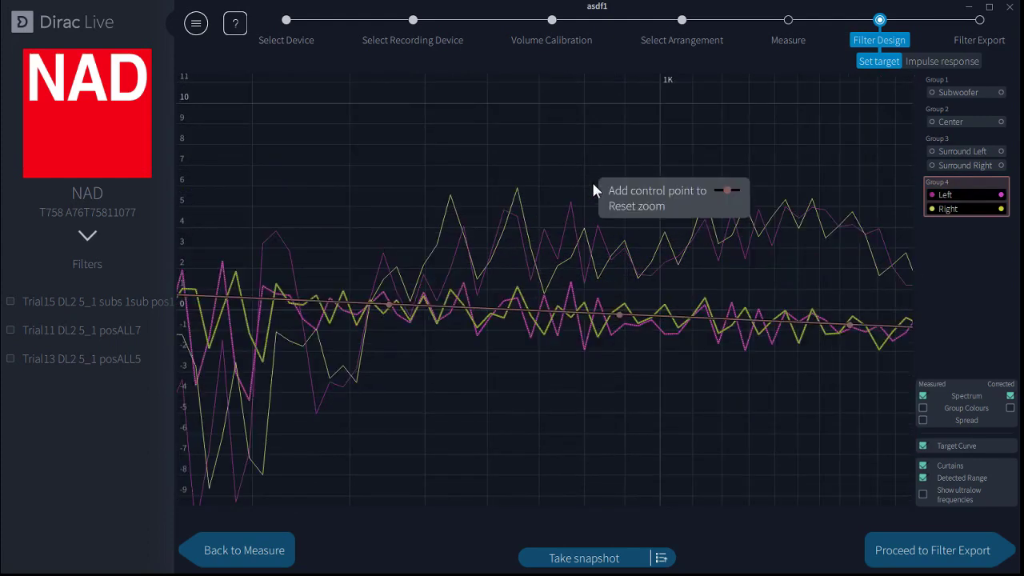
pyautogui.click(619, 204)
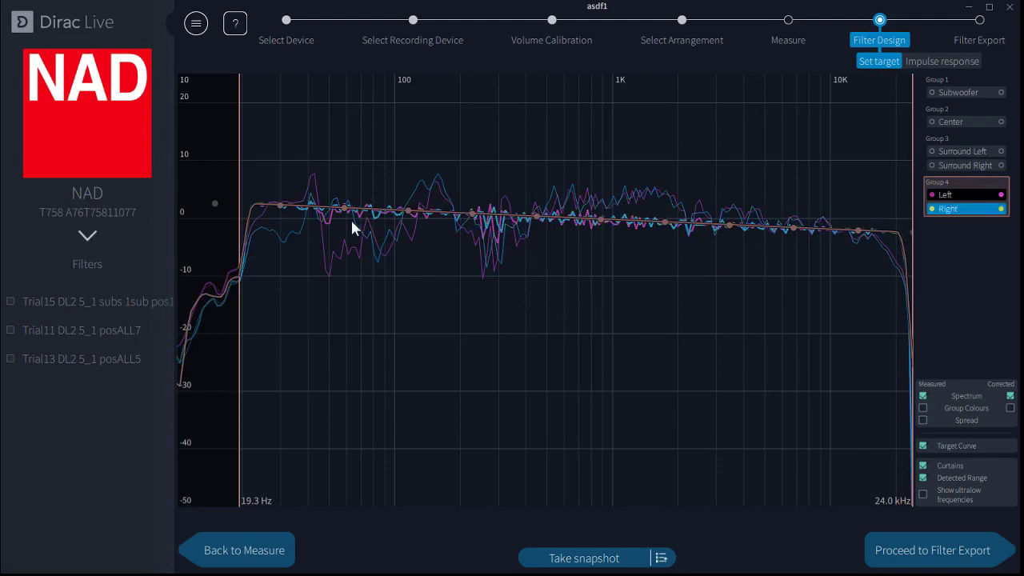
pyautogui.scroll(5, 350, 224)
pyautogui.scroll(-5, 350, 223)
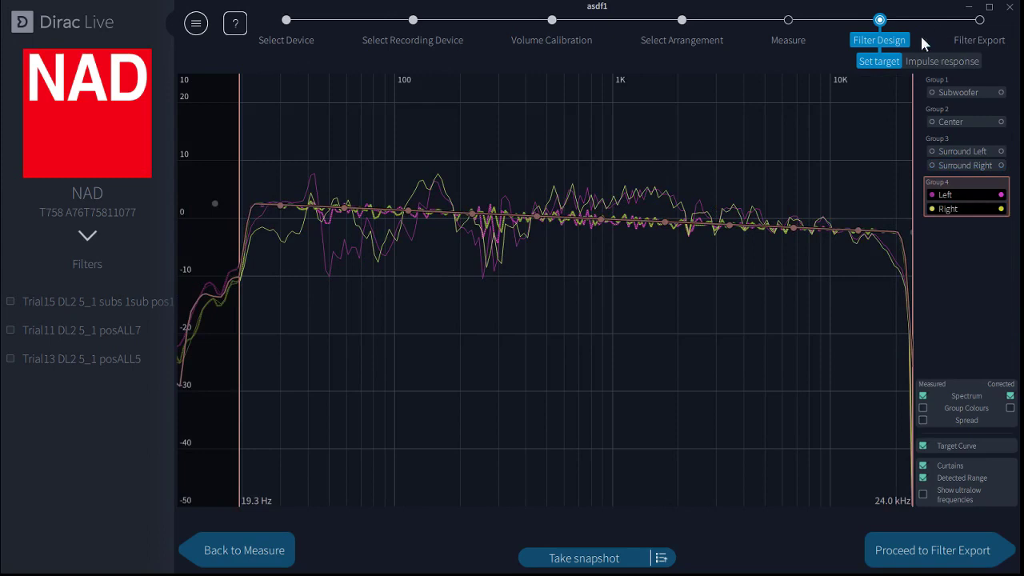
# - Switch to the Impulse response view and zoom in on the Left and Right impulses
pyautogui.click(917, 64)
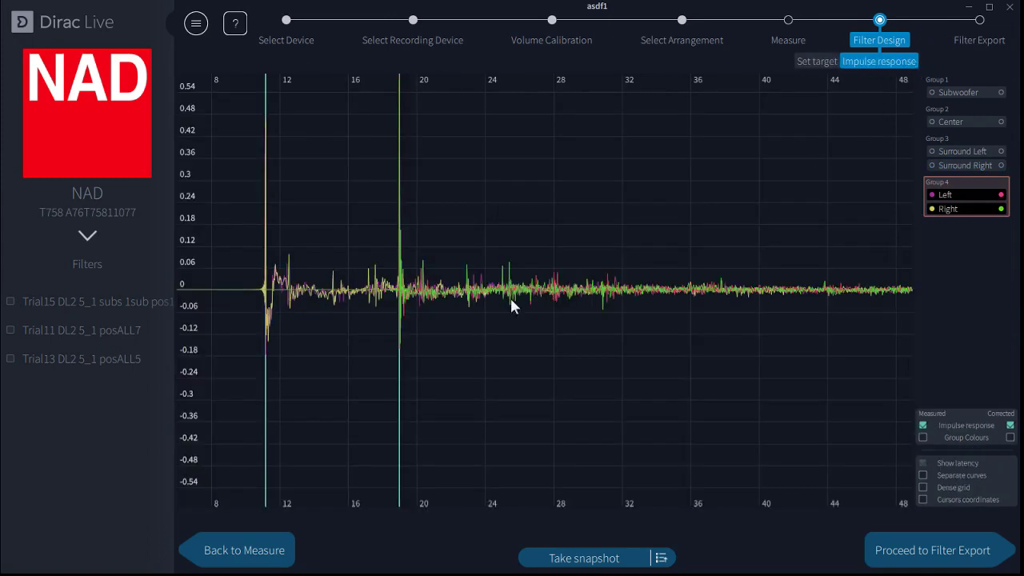
pyautogui.scroll(5, 279, 290)
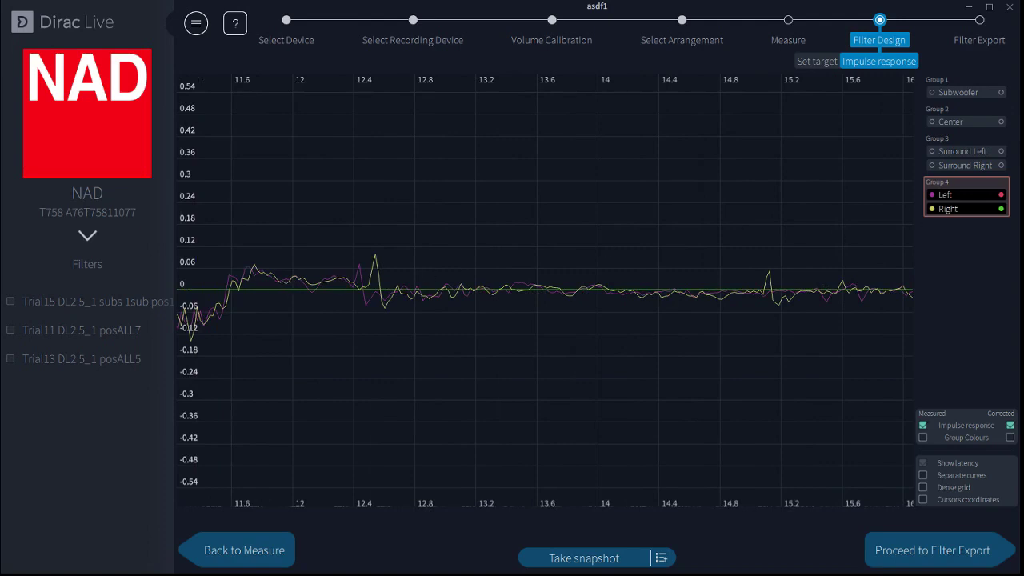
pyautogui.scroll(-8, 379, 310)
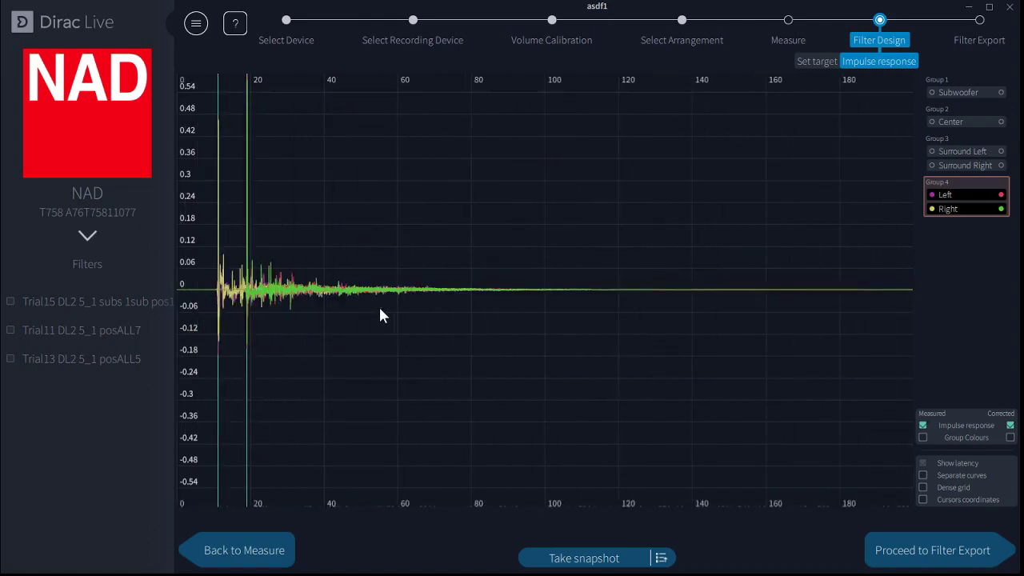
pyautogui.scroll(-3, 380, 314)
pyautogui.scroll(6, 245, 379)
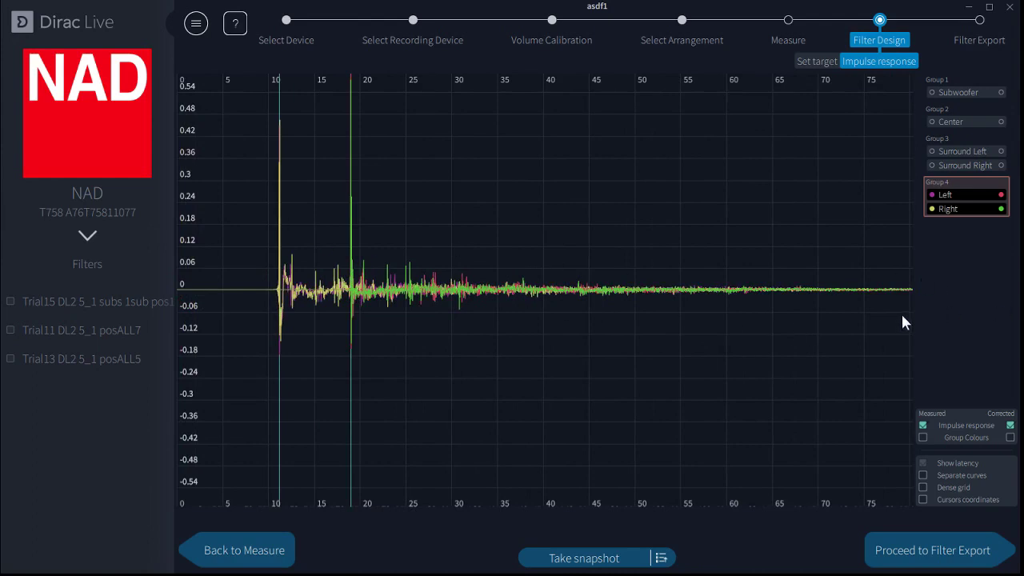
pyautogui.scroll(-3, 927, 299)
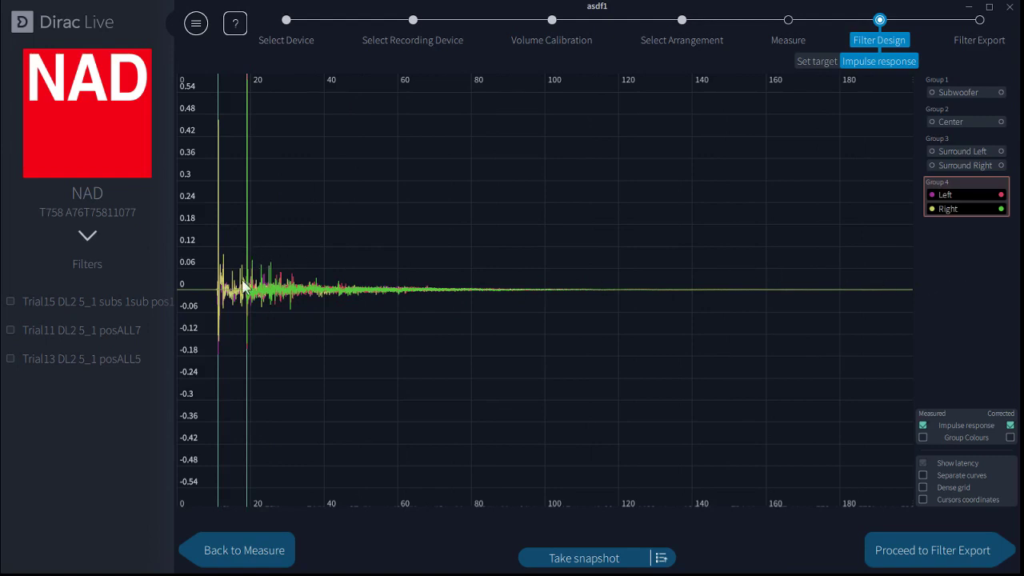
pyautogui.scroll(5, 242, 284)
# - Pan and zoom along the time axis to inspect the measured and corrected impulses
pyautogui.moveTo(275, 251); pyautogui.dragTo(543, 253)
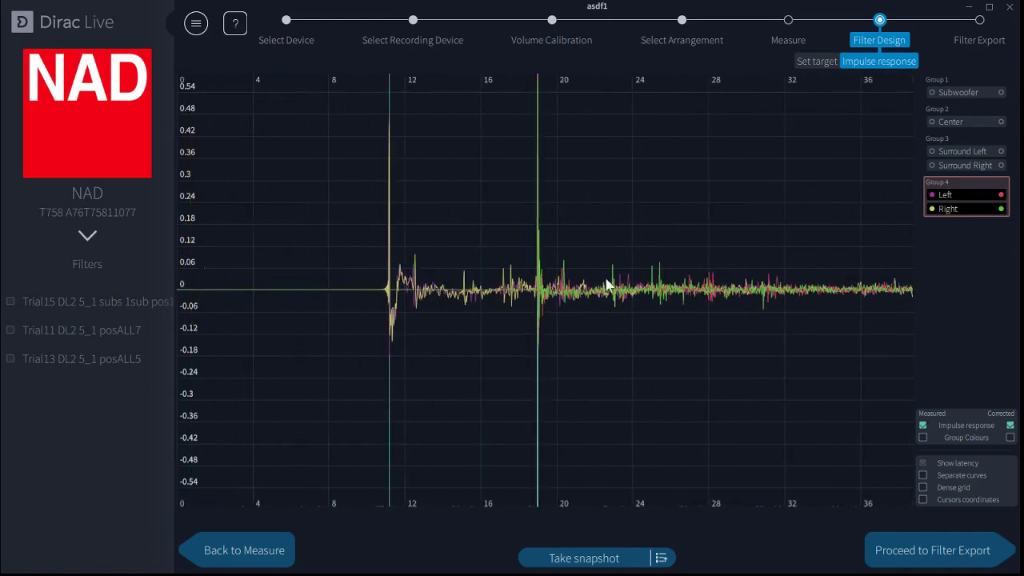
pyautogui.scroll(2, 477, 244)
pyautogui.scroll(1, 478, 236)
pyautogui.moveTo(475, 237); pyautogui.dragTo(595, 255)
pyautogui.scroll(-2, 527, 230)
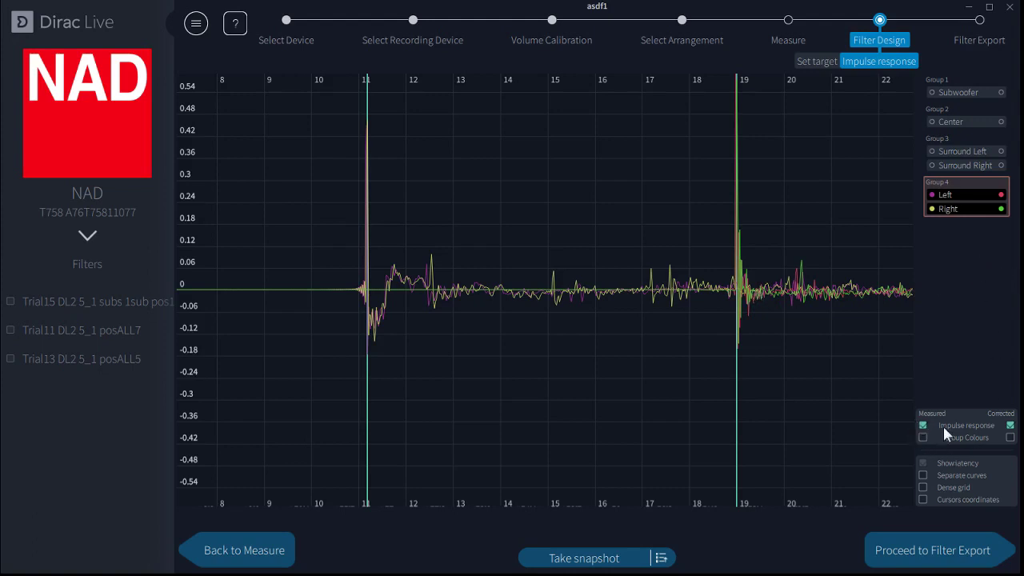
# - Show only the Left channel impulse, pan back toward time zero, and hide latency
pyautogui.click(946, 195)
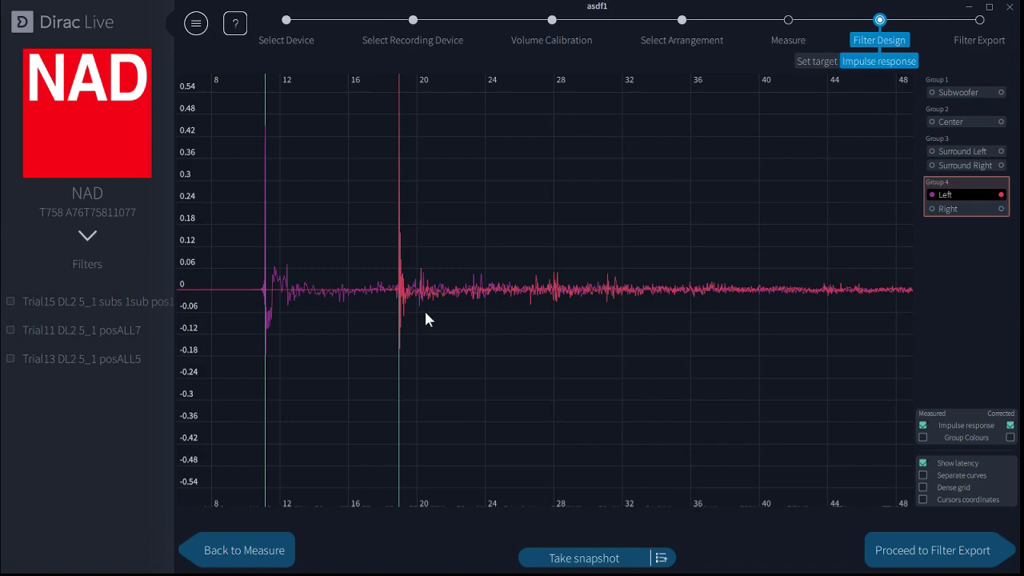
pyautogui.moveTo(425, 319); pyautogui.dragTo(632, 365)
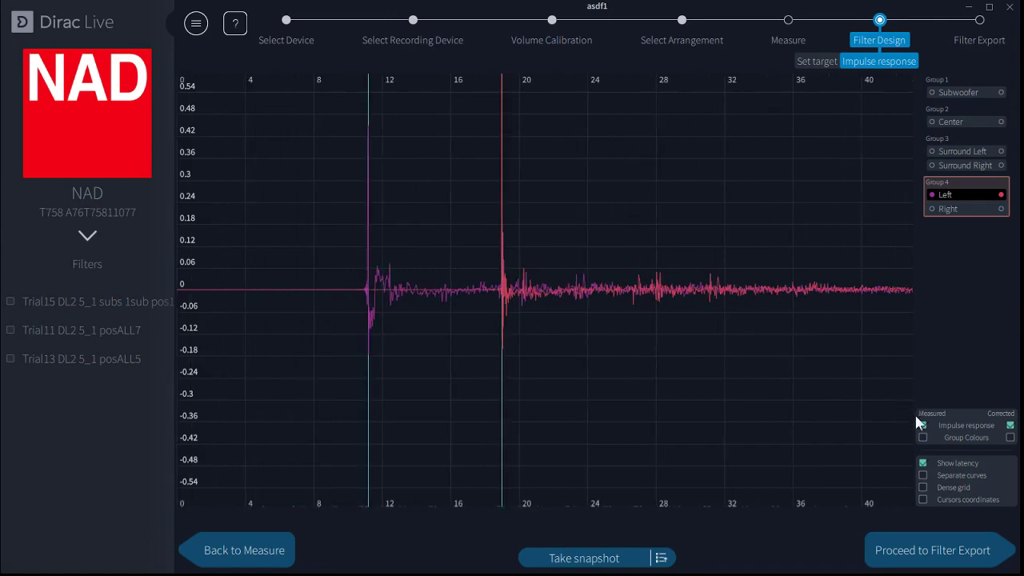
pyautogui.click(922, 462)
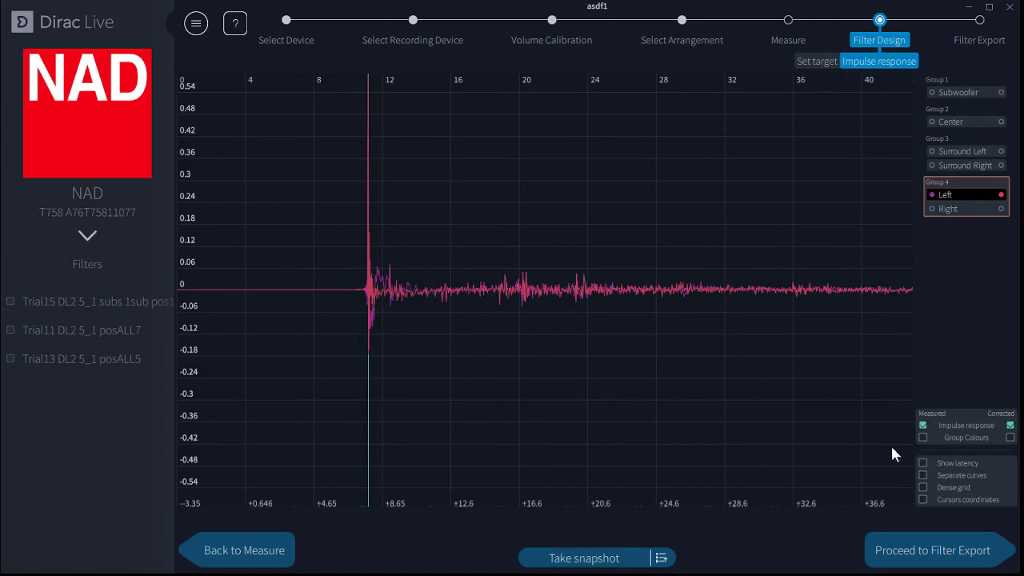
pyautogui.scroll(10, 365, 275)
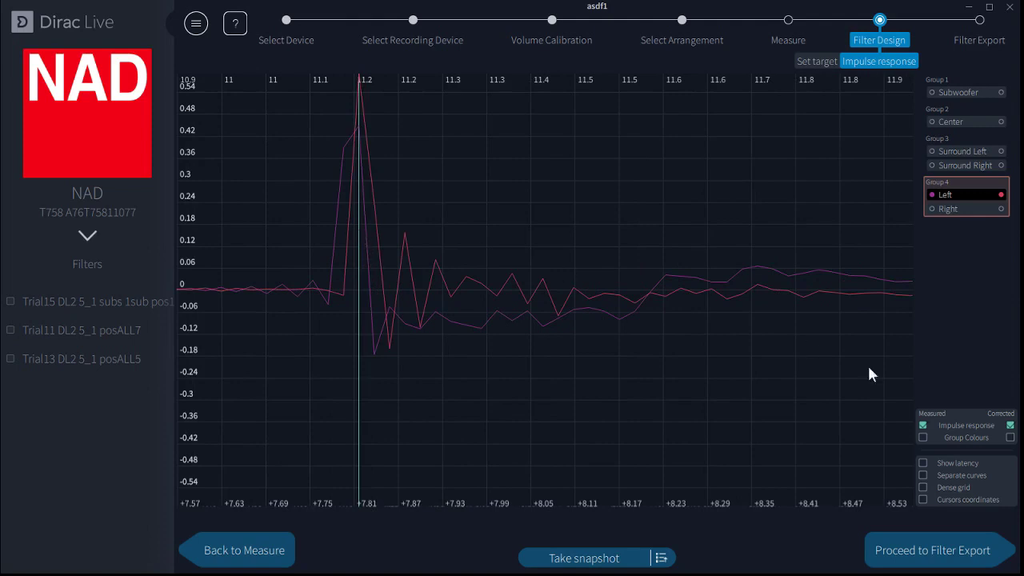
# - Re-enable latency, frame both peaks near 11 and 19 ms, then turn latency off
pyautogui.click(924, 463)
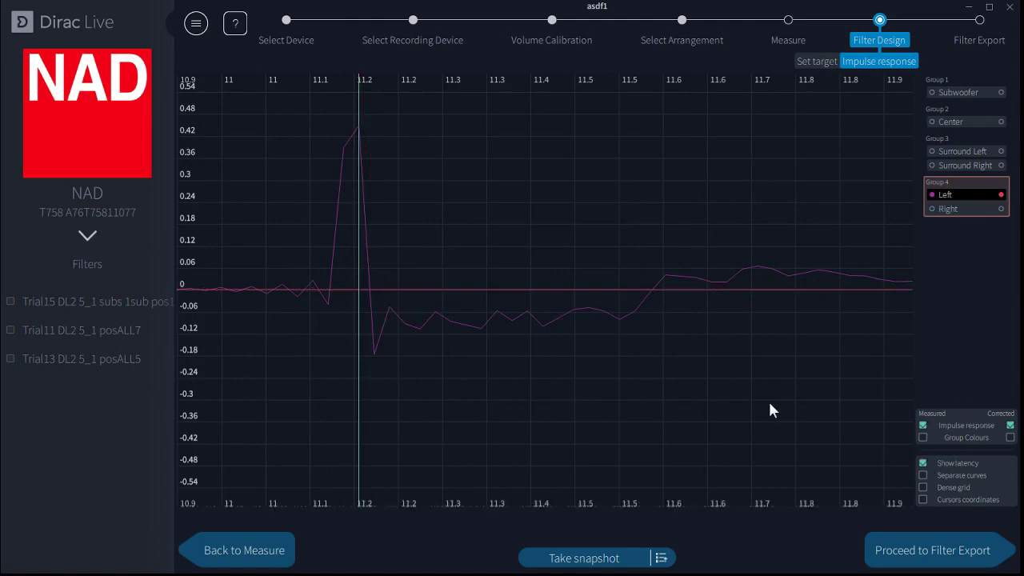
pyautogui.scroll(-3, 509, 226)
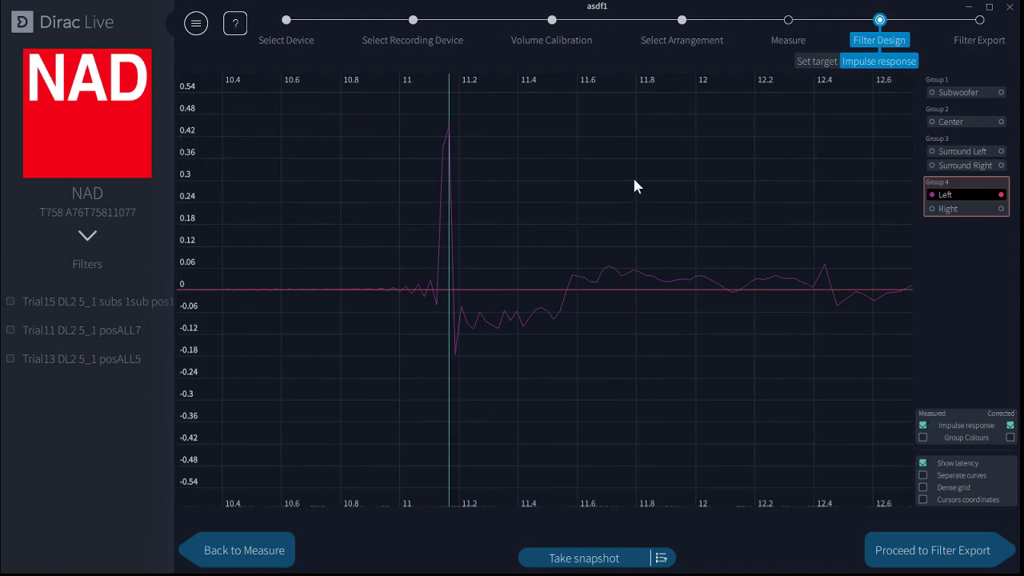
pyautogui.scroll(-4, 634, 186)
pyautogui.scroll(-6, 631, 183)
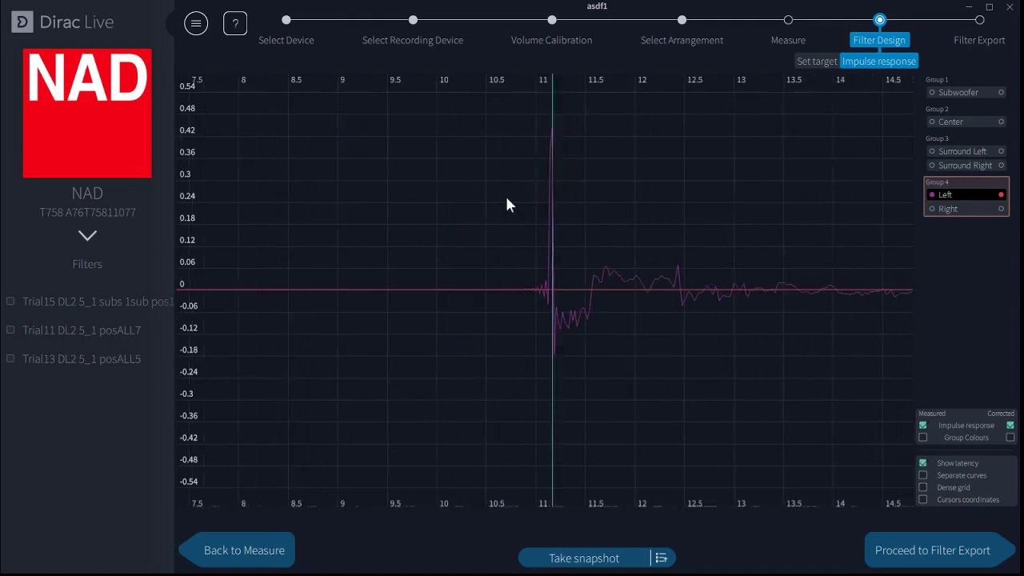
pyautogui.scroll(5, 490, 208)
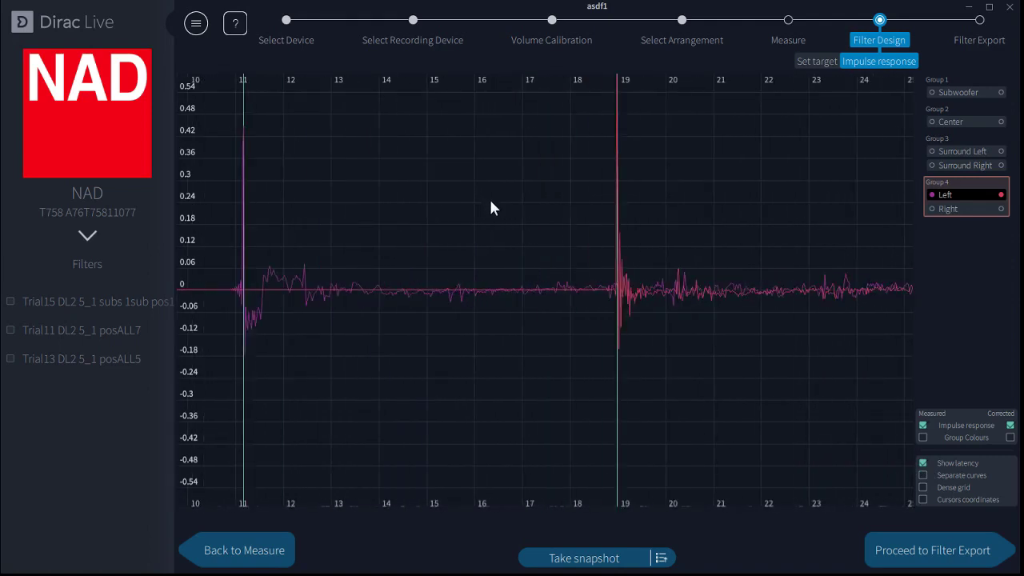
pyautogui.hscroll(-3, 459, 199)
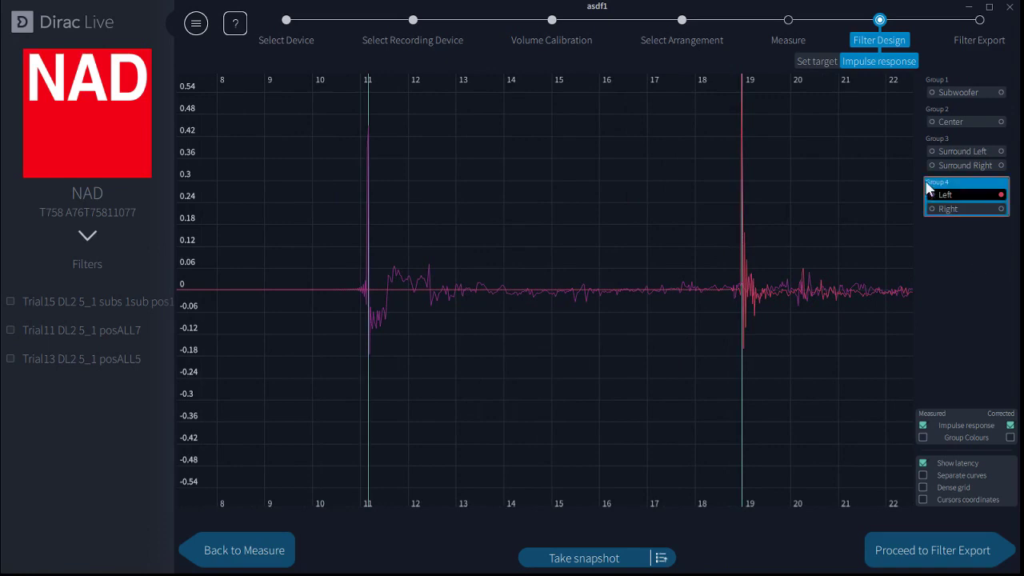
pyautogui.click(922, 462)
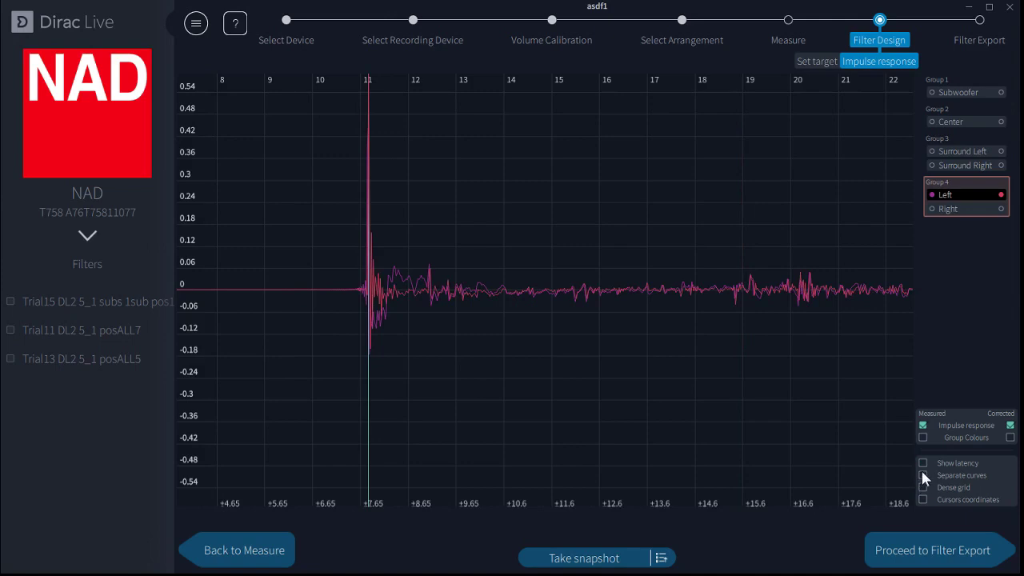
# - Try Separate curves and Dense grid, enable Cursors coordinates, and return to the Set target view
pyautogui.click(922, 475)
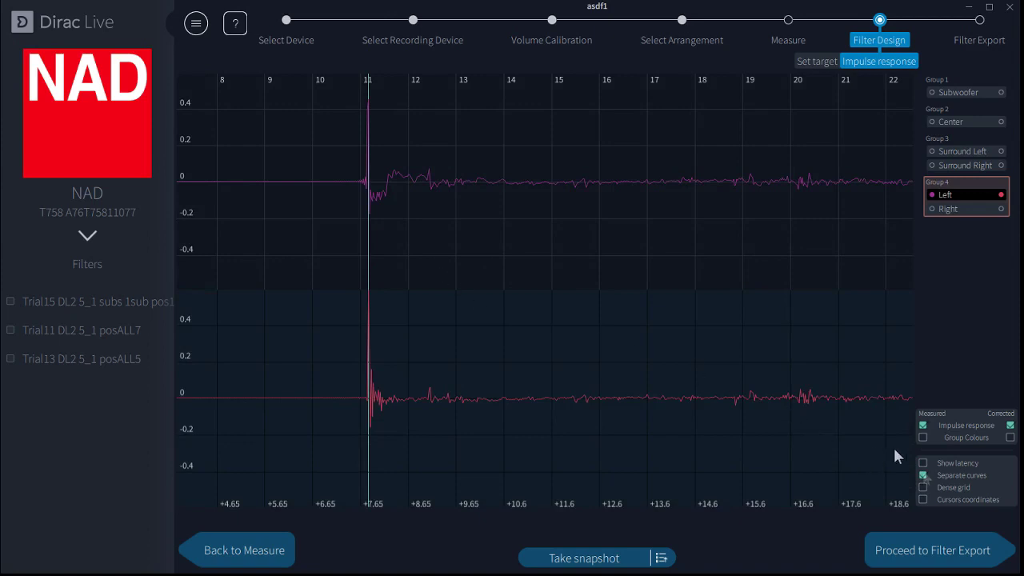
pyautogui.click(922, 475)
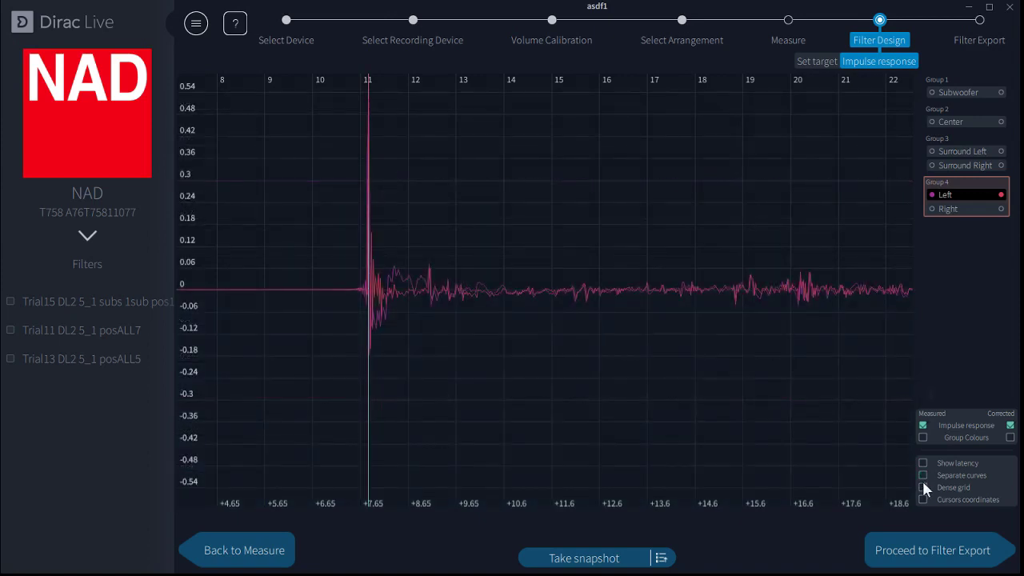
pyautogui.click(923, 487)
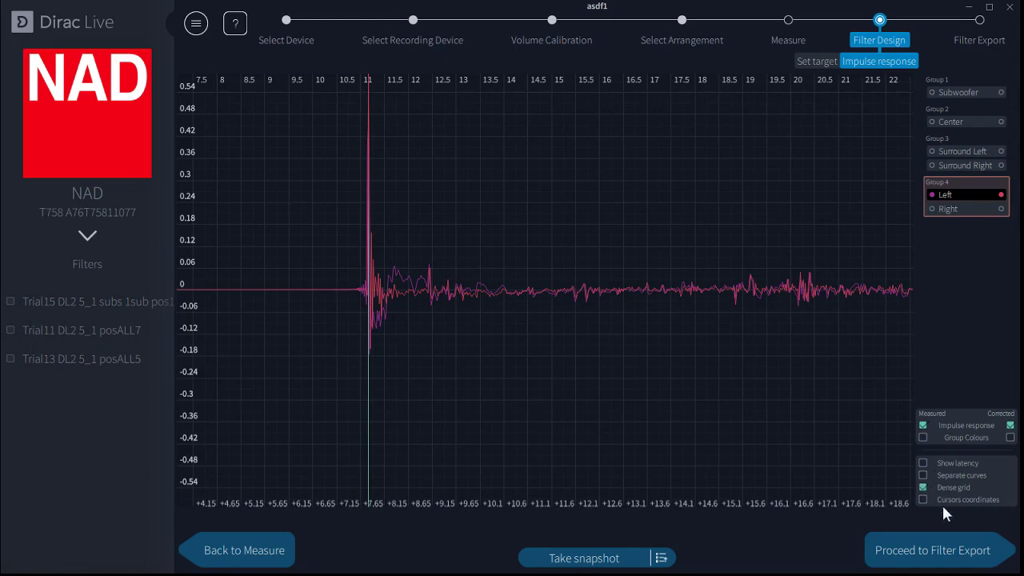
pyautogui.click(922, 475)
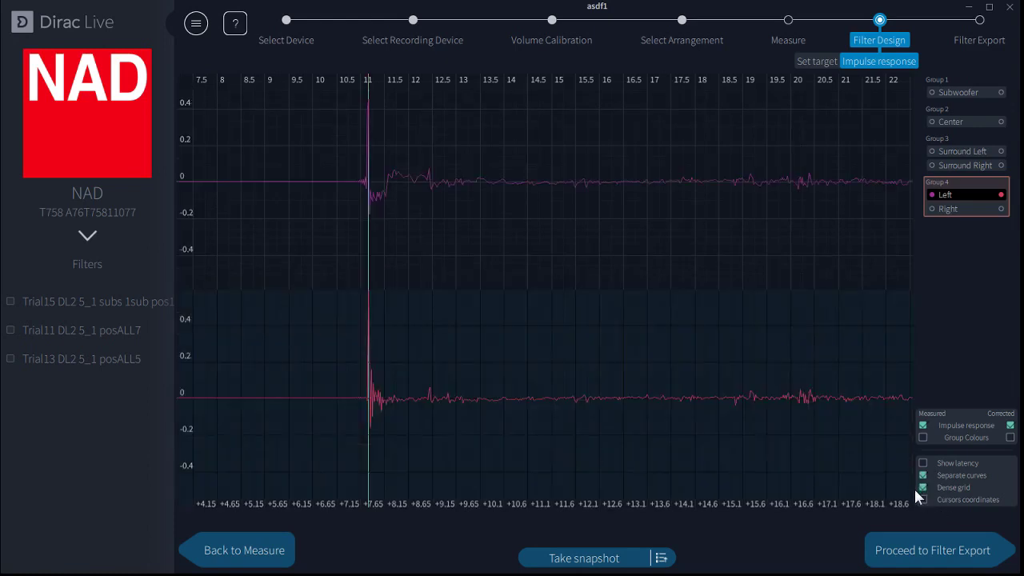
pyautogui.click(921, 477)
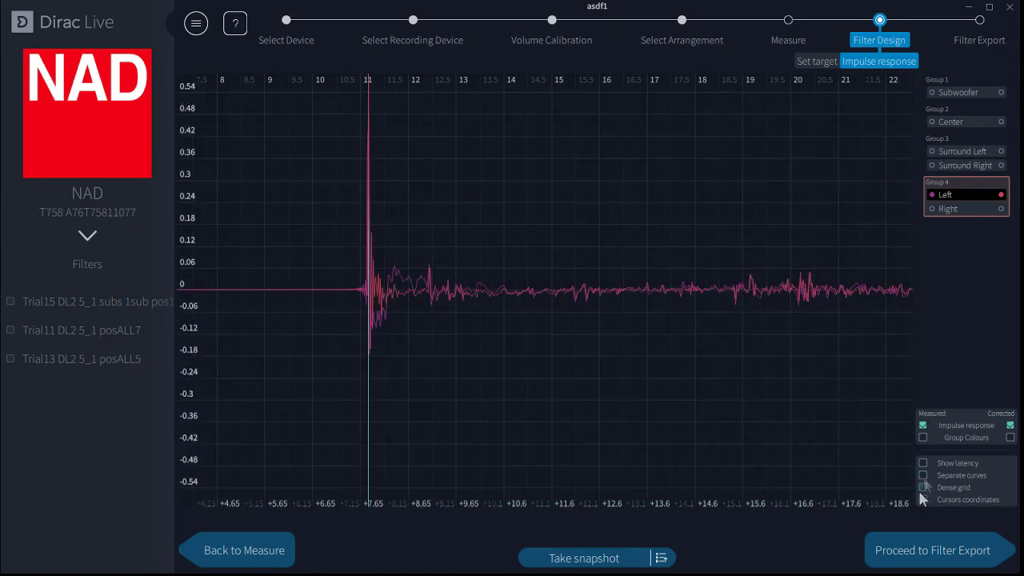
pyautogui.click(918, 488)
pyautogui.click(922, 499)
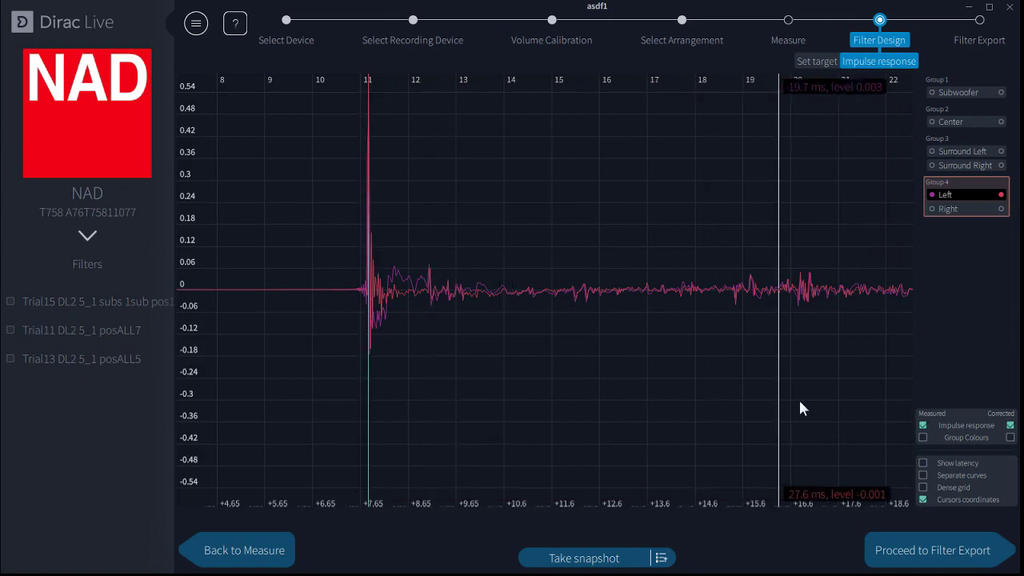
pyautogui.click(816, 60)
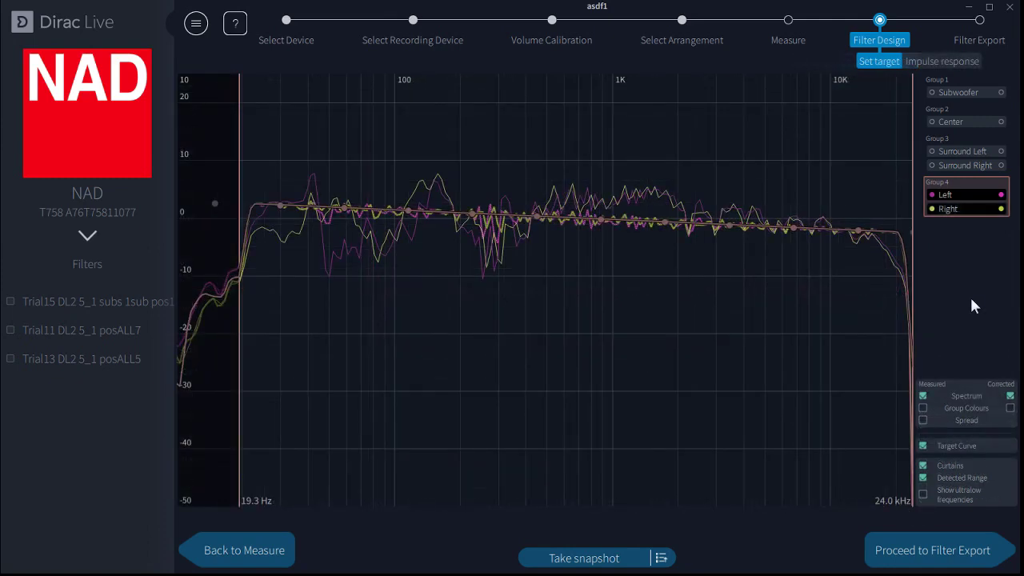
# - Select export slot 3 and rename the filter to 'Video Tour DL2 5_1 posALL9'
pyautogui.click(979, 21)
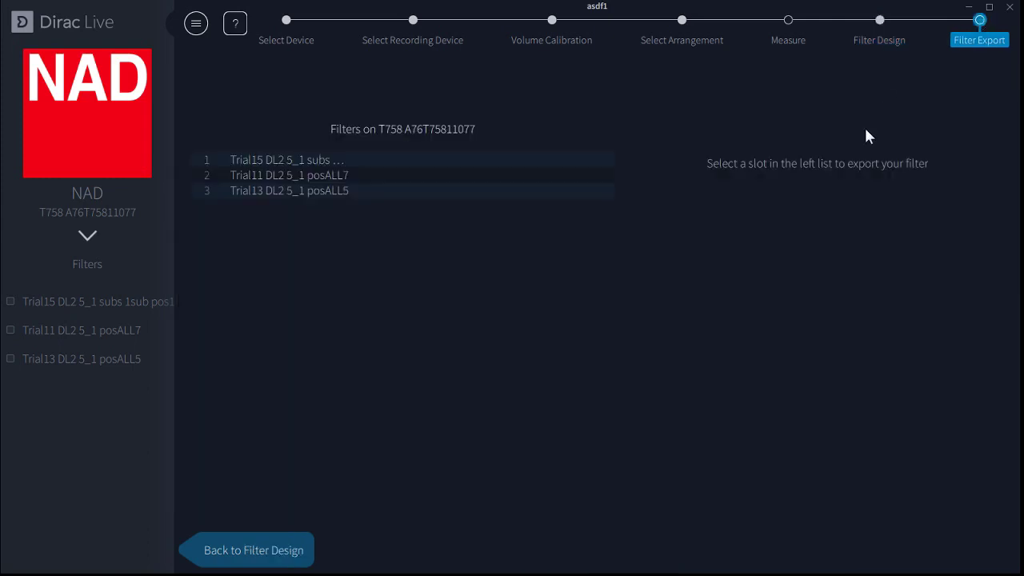
pyautogui.click(307, 193)
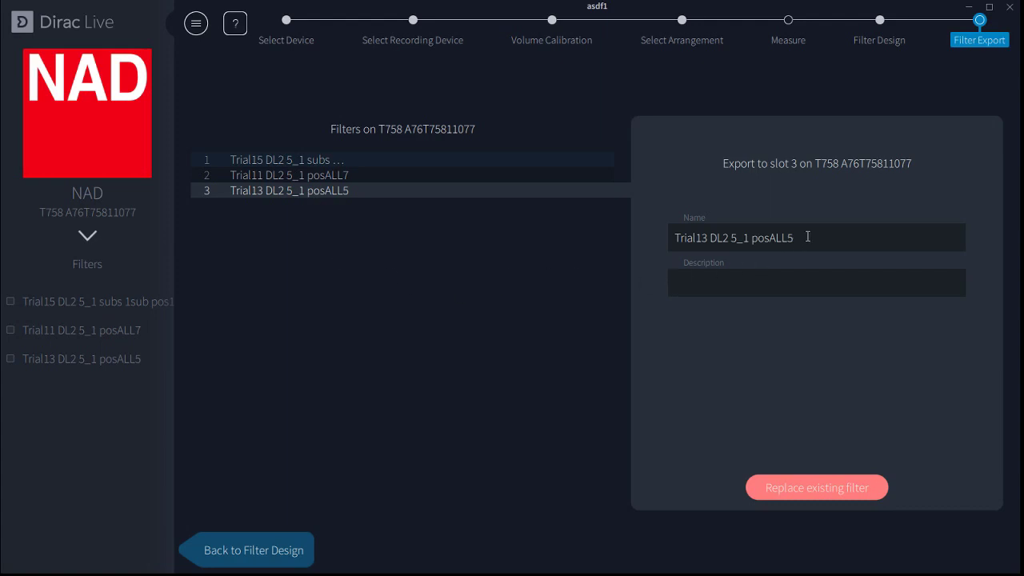
pyautogui.press('BackSpace')
pyautogui.press('BackSpace')
pyautogui.press('BackSpace')
pyautogui.press('BackSpace')
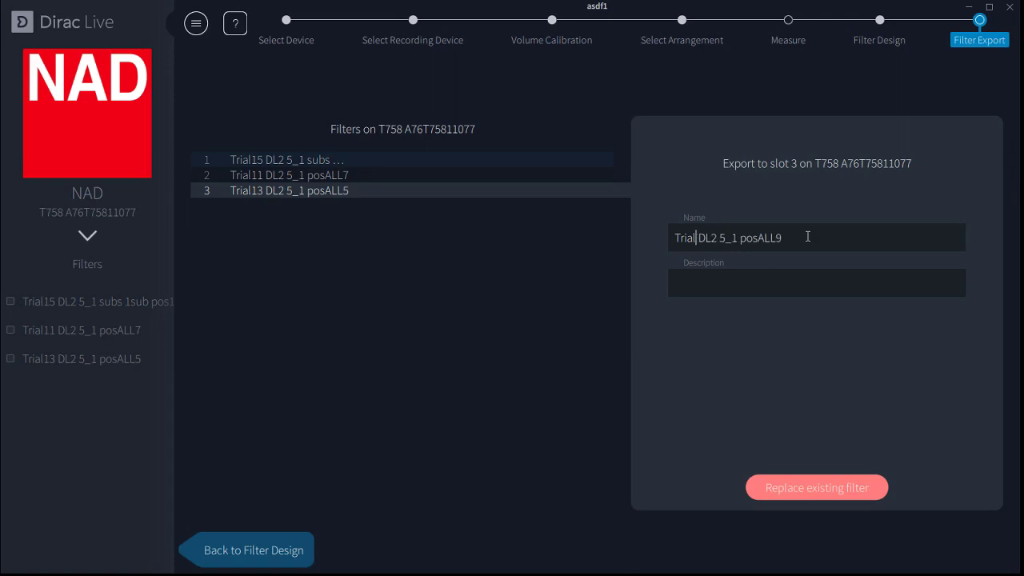
pyautogui.press('BackSpace')
pyautogui.press('BackSpace')
pyautogui.press('BackSpace')
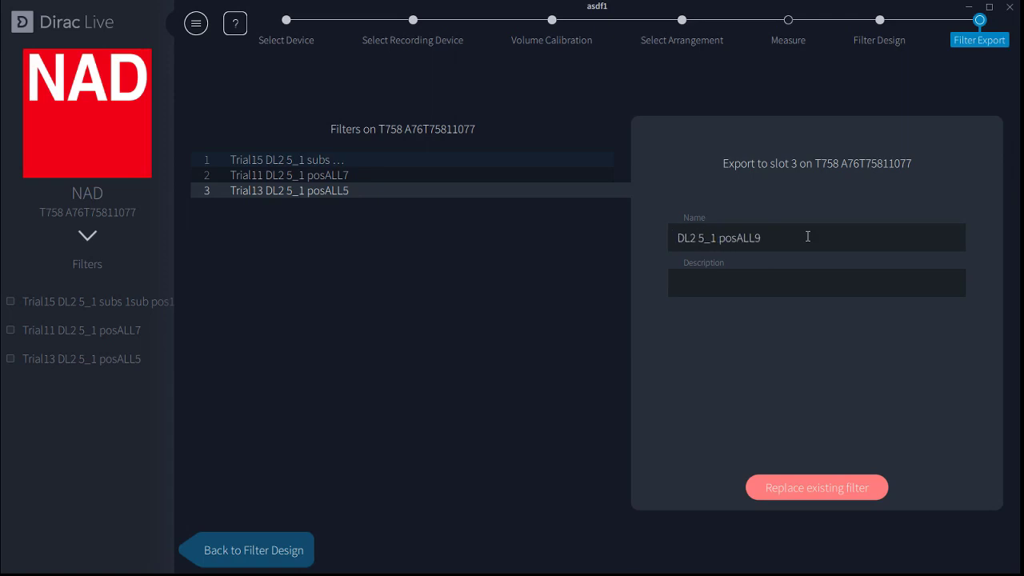
pyautogui.write('Vid')
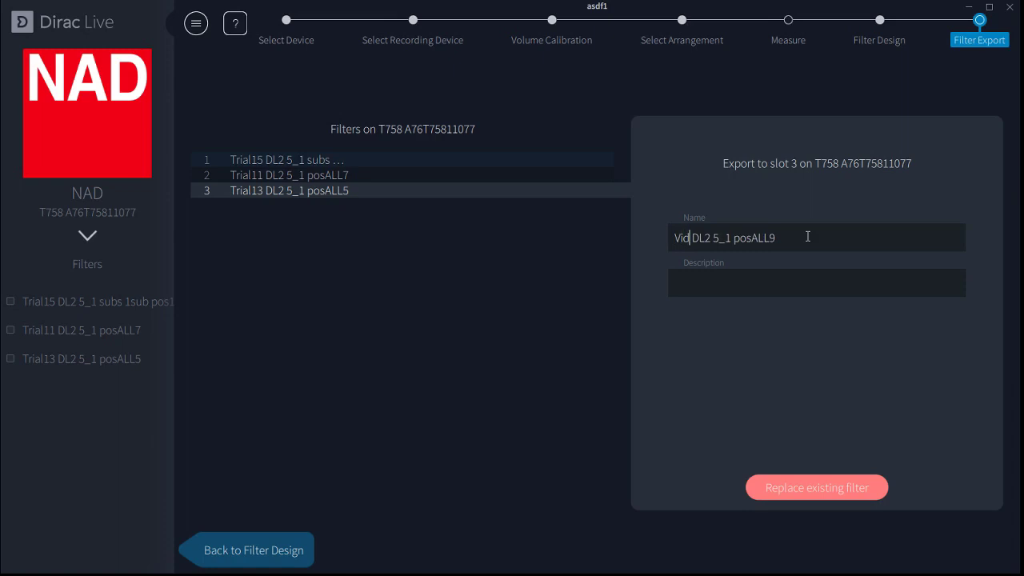
pyautogui.write('eo')
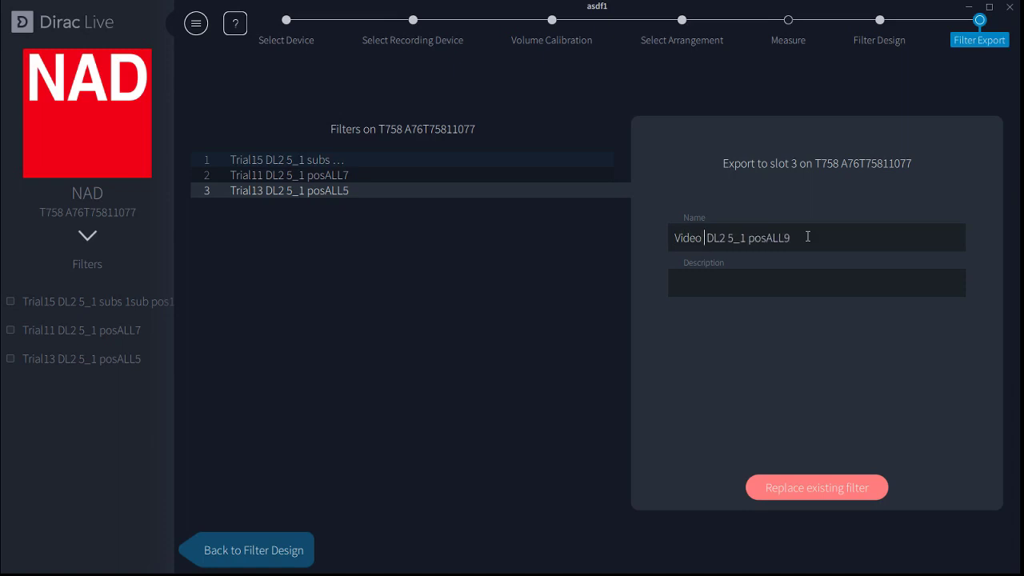
pyautogui.write(' Tour')
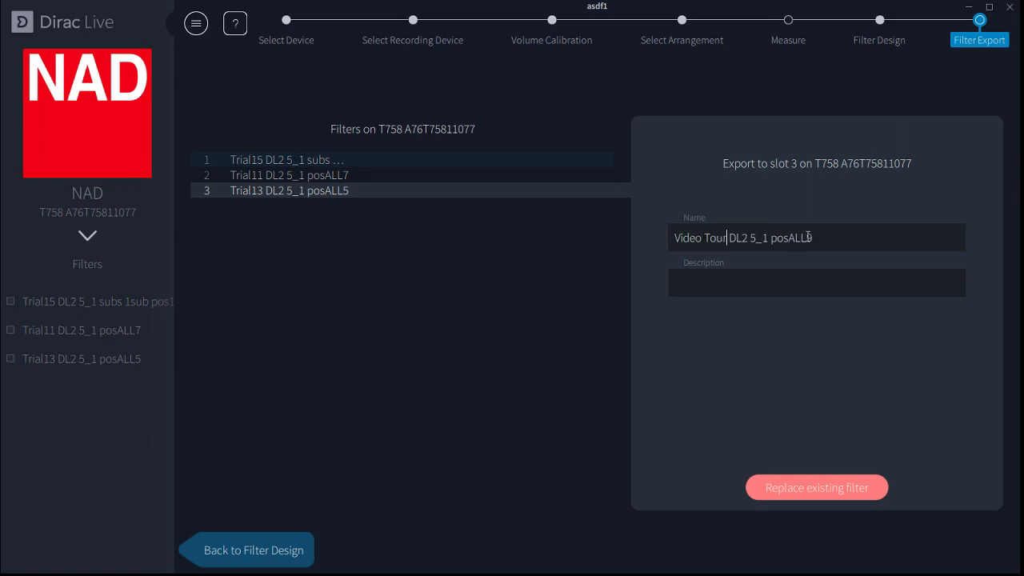
# - Add the description 'D.L. 2 Video Tour' and export, replacing the slot 3 filter
pyautogui.click(795, 281)
pyautogui.write('D.L. 2 Video Tour2')
pyautogui.click(802, 494)
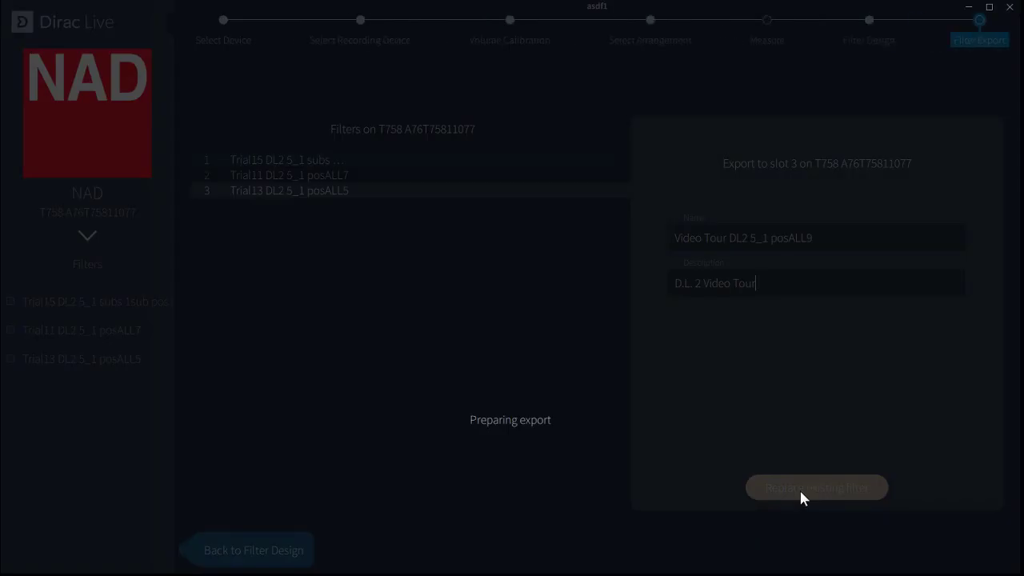